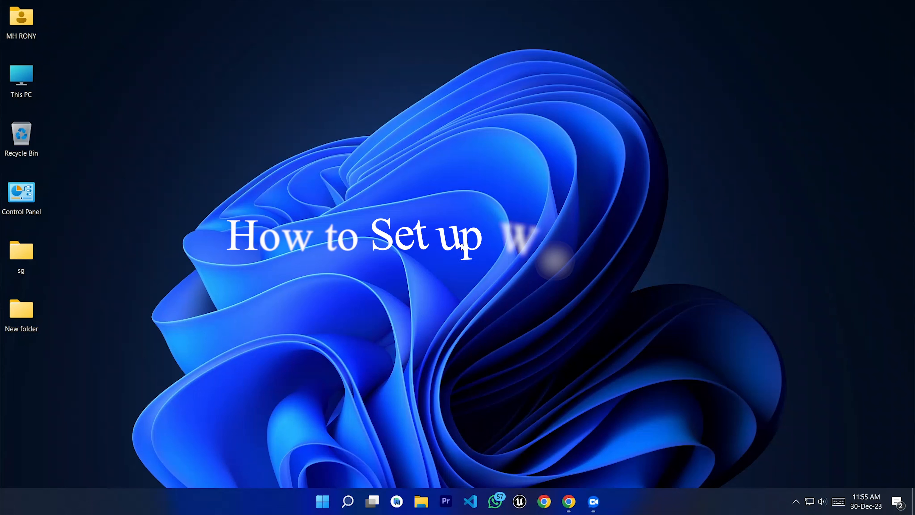
# Step: Launch Chrome from the taskbar to get a guest window with a blank new tab
pyautogui.click(568, 501)
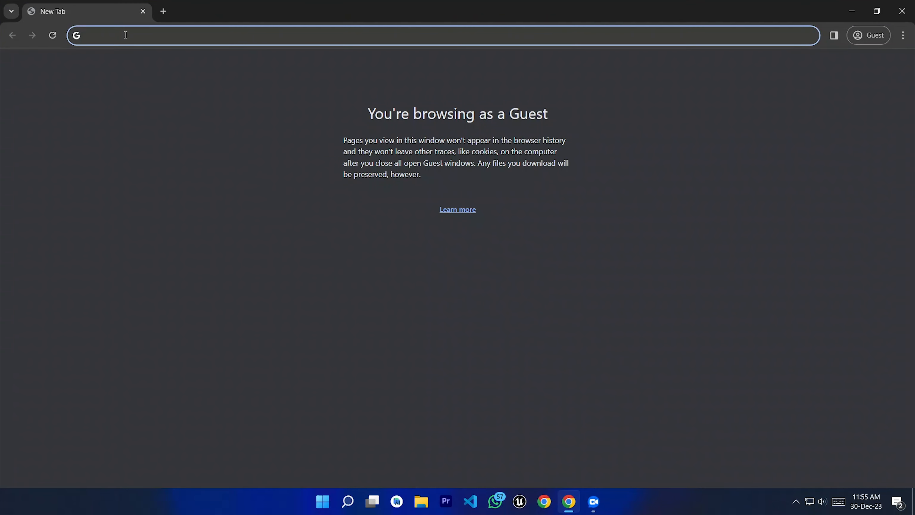
# Step: Search Google for 'xampp'
pyautogui.write('x')
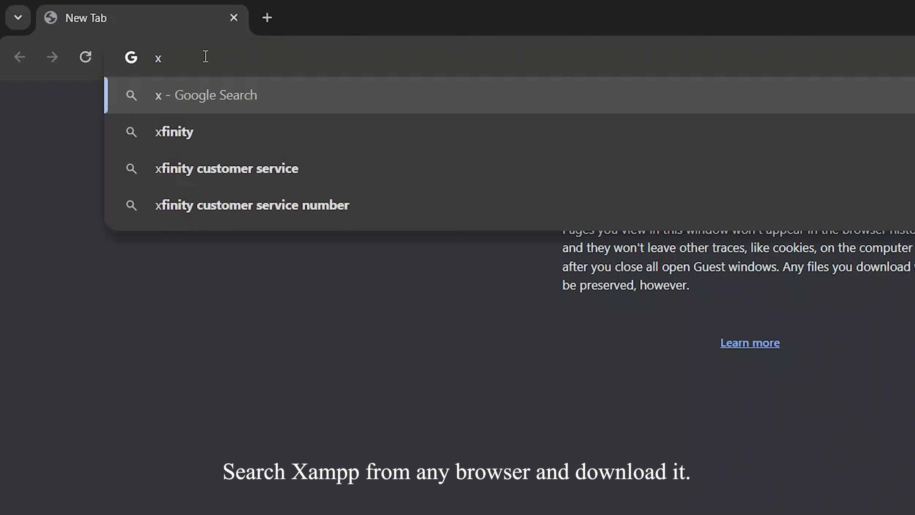
pyautogui.write('ampp')
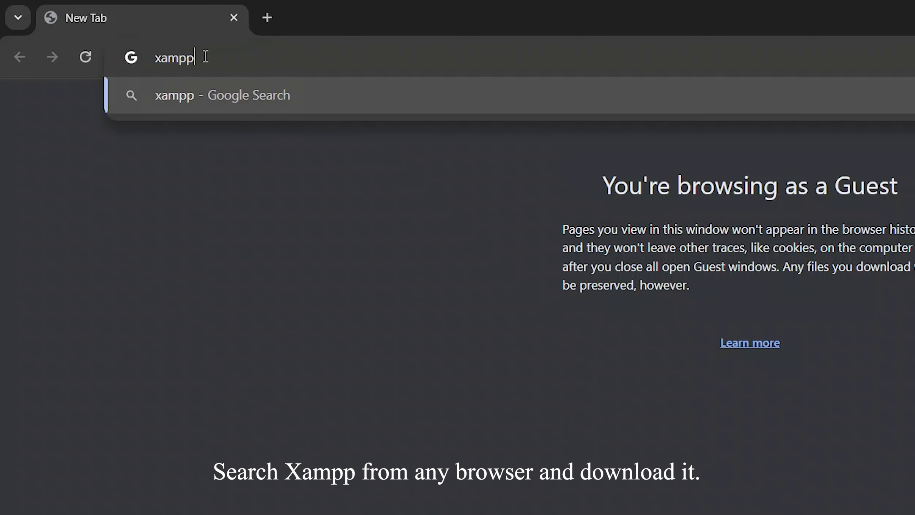
pyautogui.moveTo(208, 56); pyautogui.dragTo(156, 59)
pyautogui.click(211, 58)
pyautogui.click(206, 54)
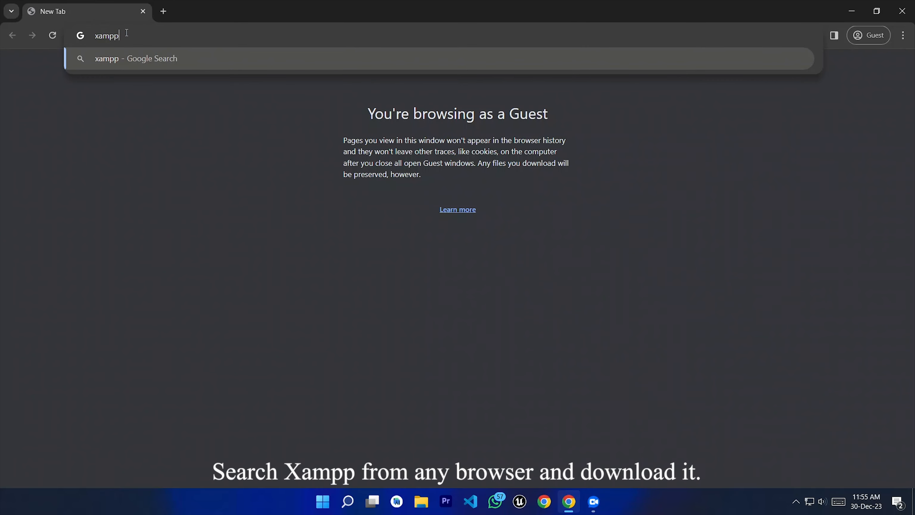
pyautogui.press('Return')
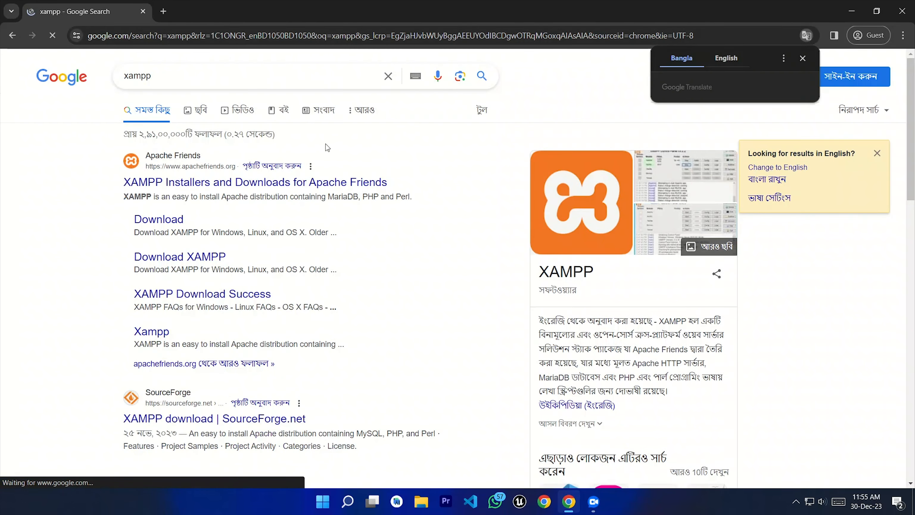
# Step: Open the Apache Friends site and go to its XAMPP download page
pyautogui.click(177, 183)
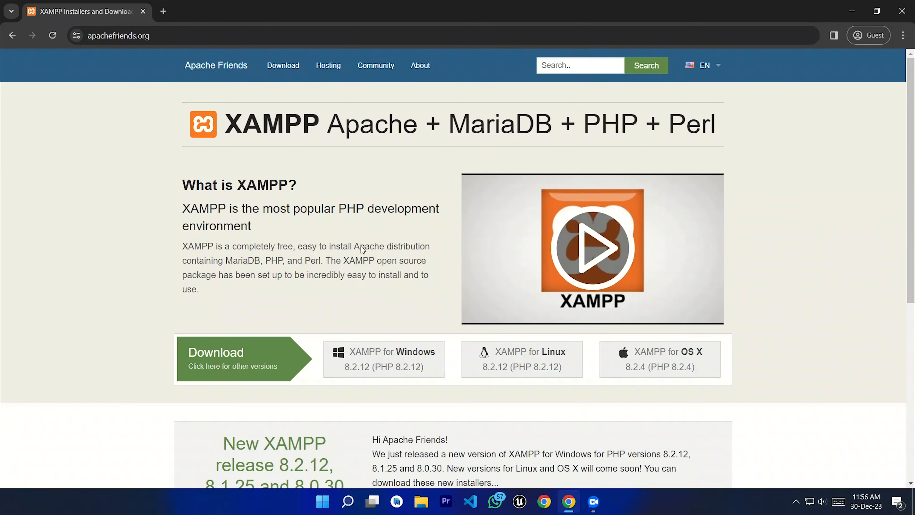
pyautogui.scroll(-2, 362, 249)
pyautogui.scroll(2, 371, 266)
pyautogui.scroll(-6, 371, 364)
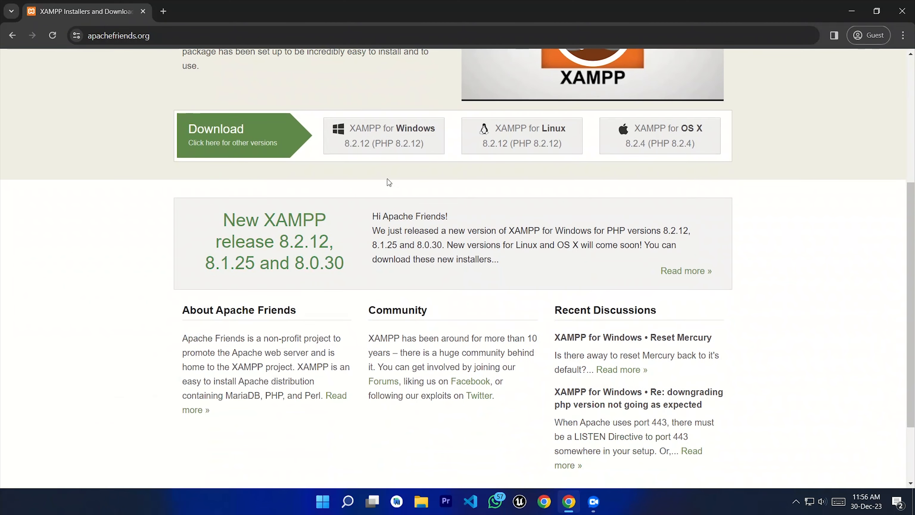
pyautogui.scroll(6, 370, 185)
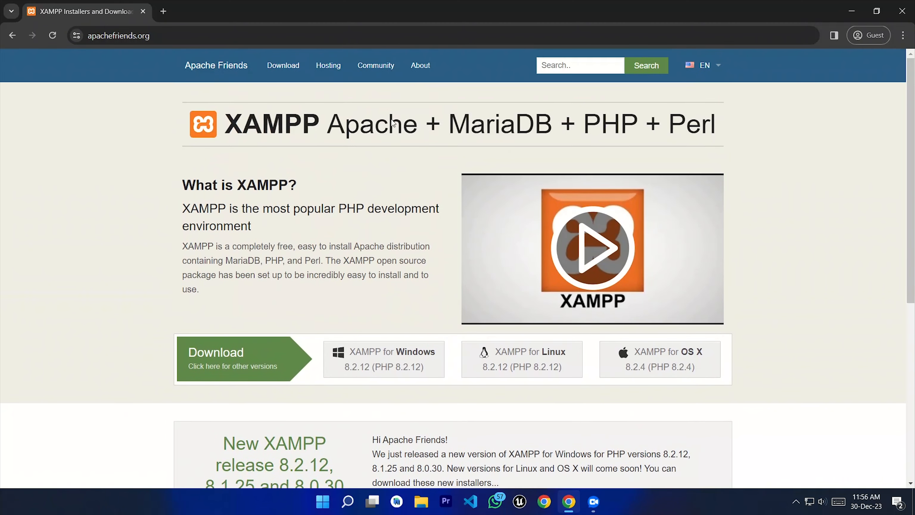
pyautogui.click(286, 70)
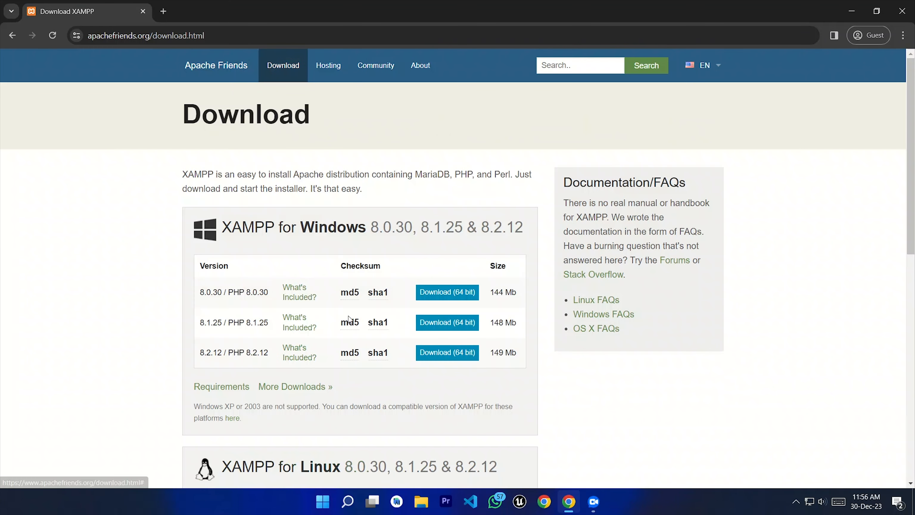
# Step: Save the XAMPP 8.2.12 64-bit Windows installer into G:\Downloader, then start a fresh tab
pyautogui.click(441, 353)
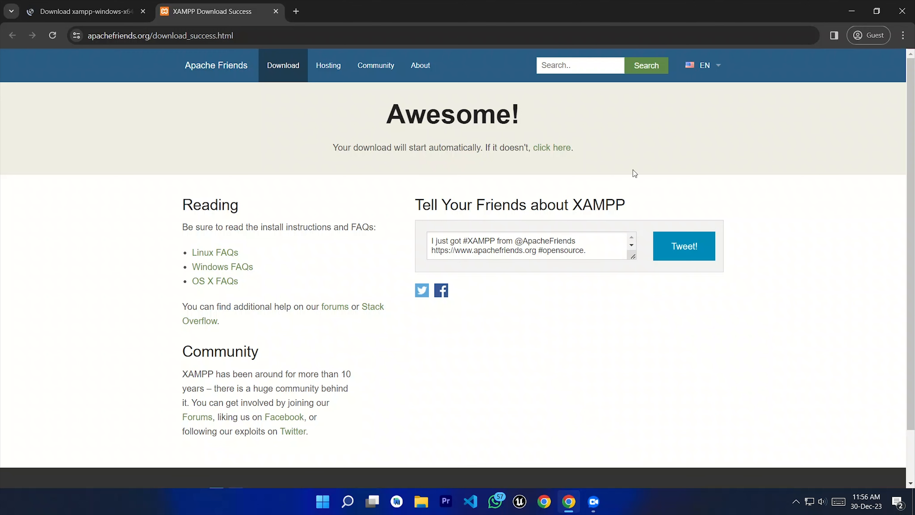
pyautogui.click(561, 149)
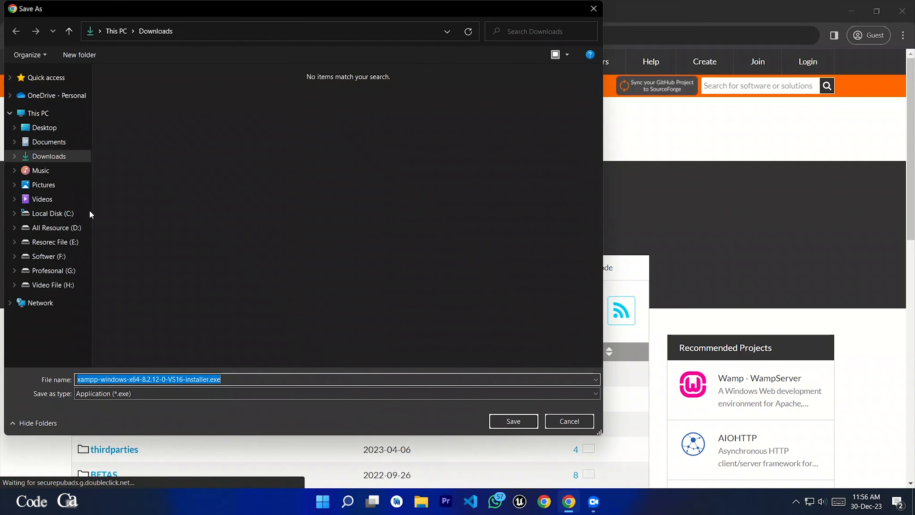
pyautogui.click(45, 159)
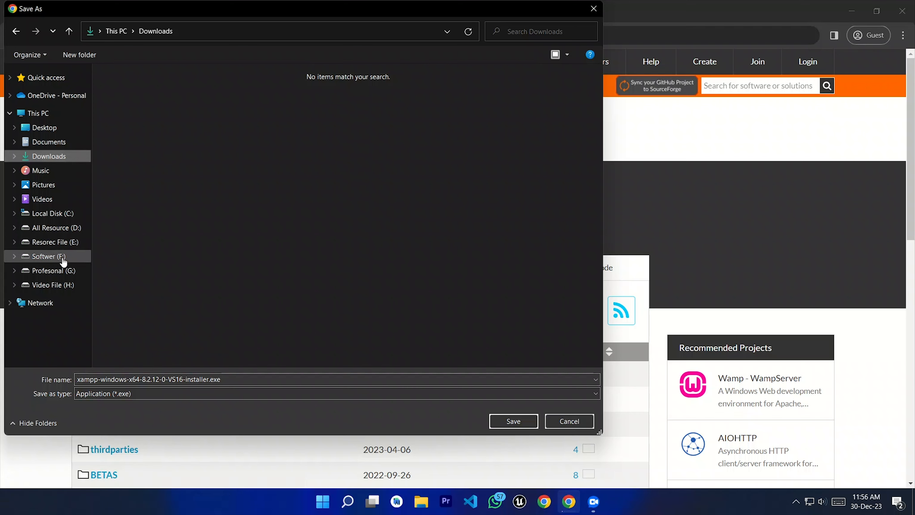
pyautogui.click(53, 274)
pyautogui.doubleClick(146, 162)
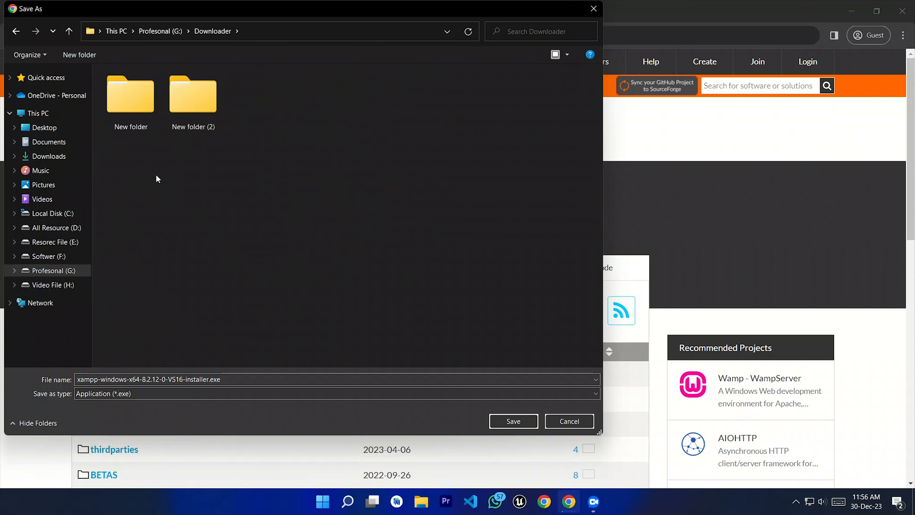
pyautogui.click(508, 422)
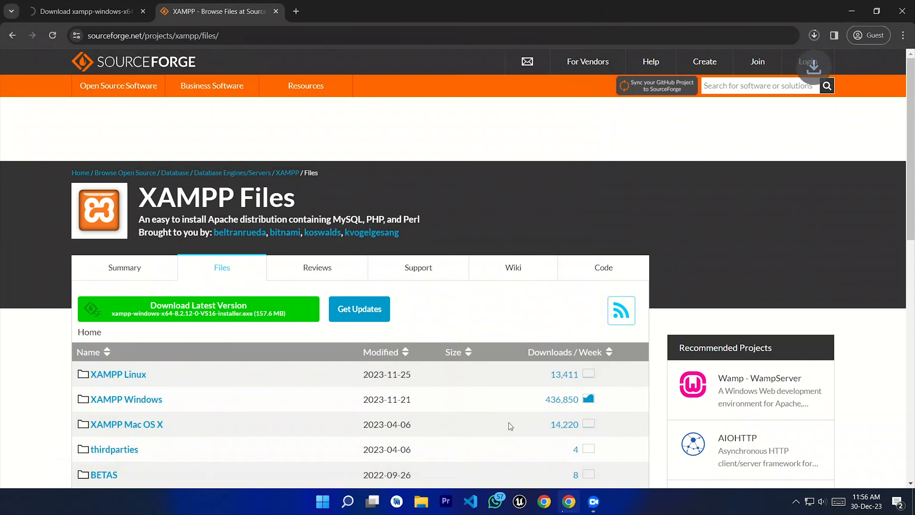
pyautogui.click(813, 35)
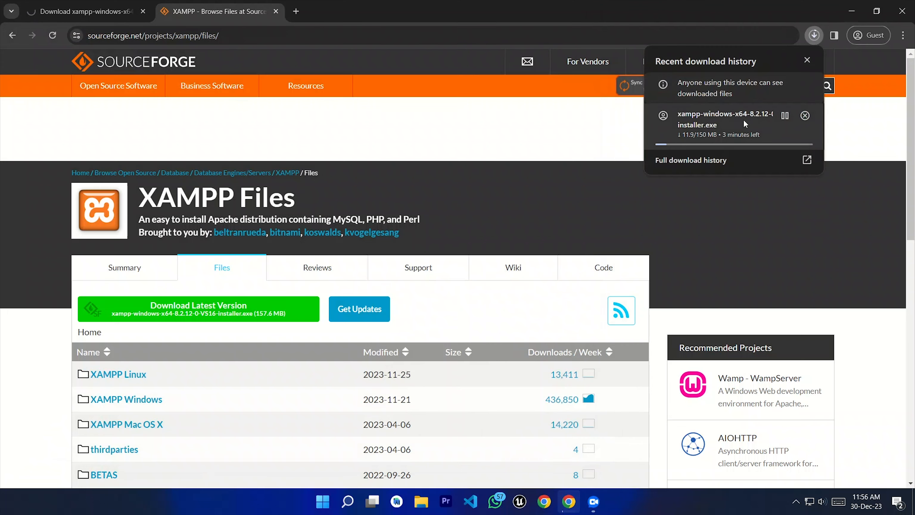
pyautogui.click(295, 11)
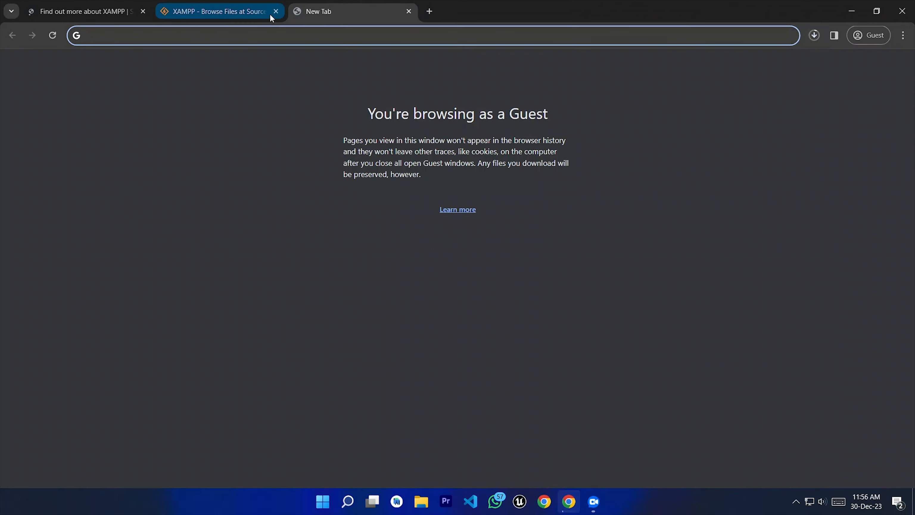
# Step: Close the old XAMPP tabs and search Google for 'wordpress'
pyautogui.click(203, 11)
pyautogui.click(143, 11)
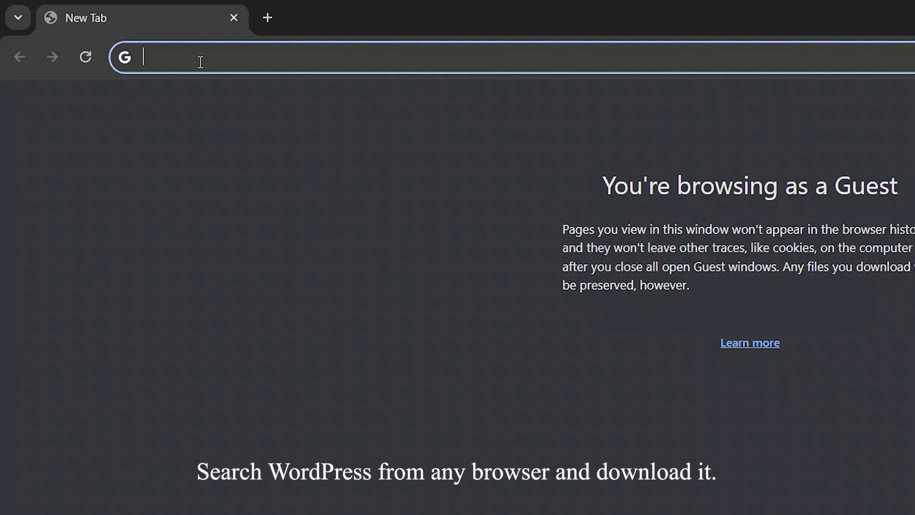
pyautogui.write('wordpres')
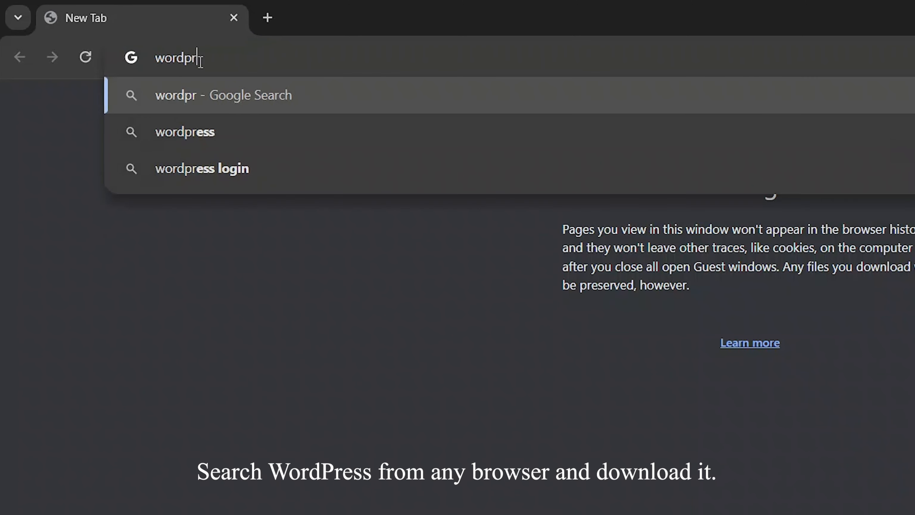
pyautogui.write('s')
pyautogui.press('Return')
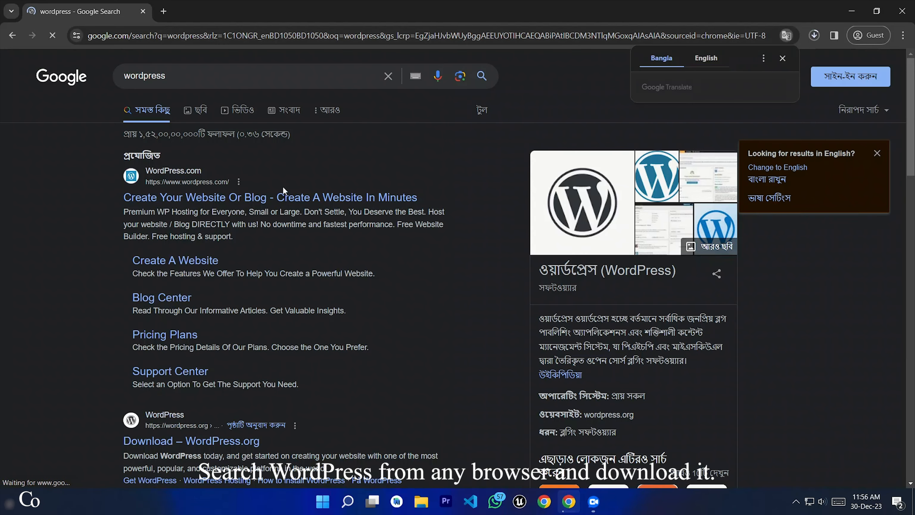
# Step: Save wordpress-6.4.2.zip from wordpress.org into Downloader and view the full download history
pyautogui.scroll(-2, 283, 189)
pyautogui.scroll(-4, 282, 186)
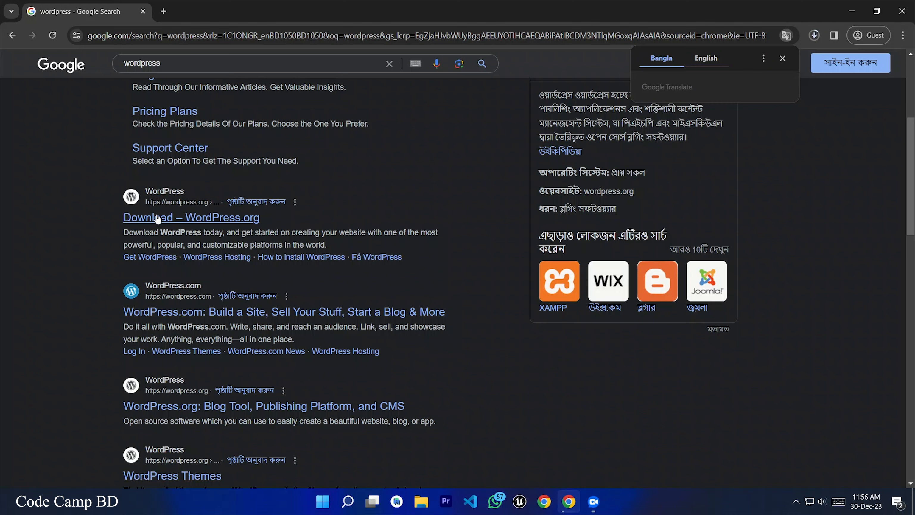
pyautogui.click(172, 218)
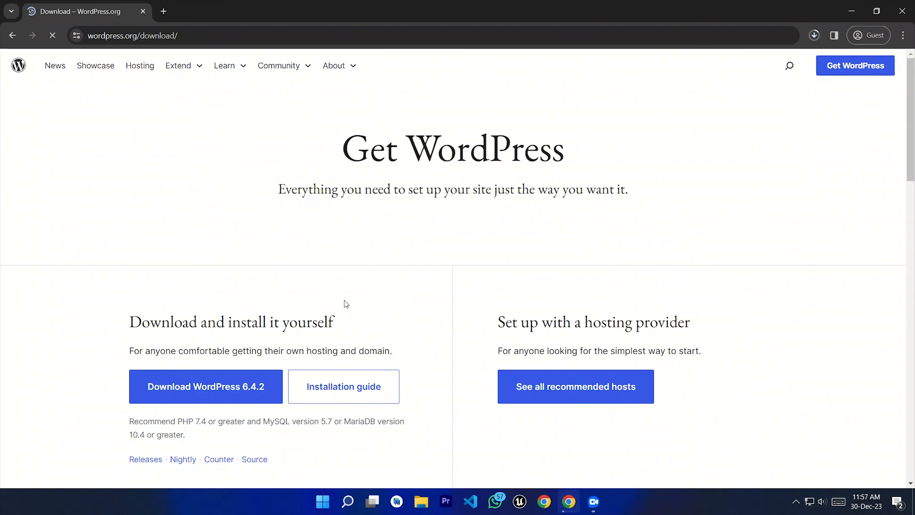
pyautogui.scroll(-1, 481, 276)
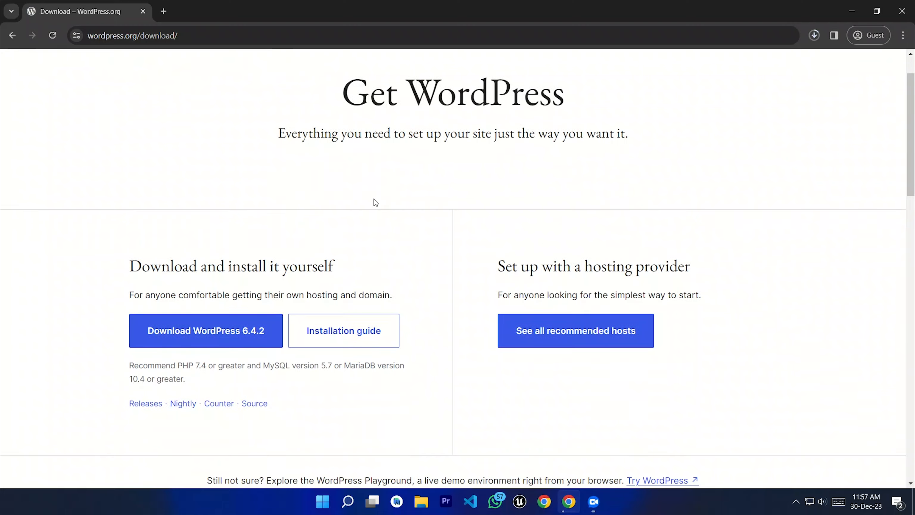
pyautogui.click(211, 336)
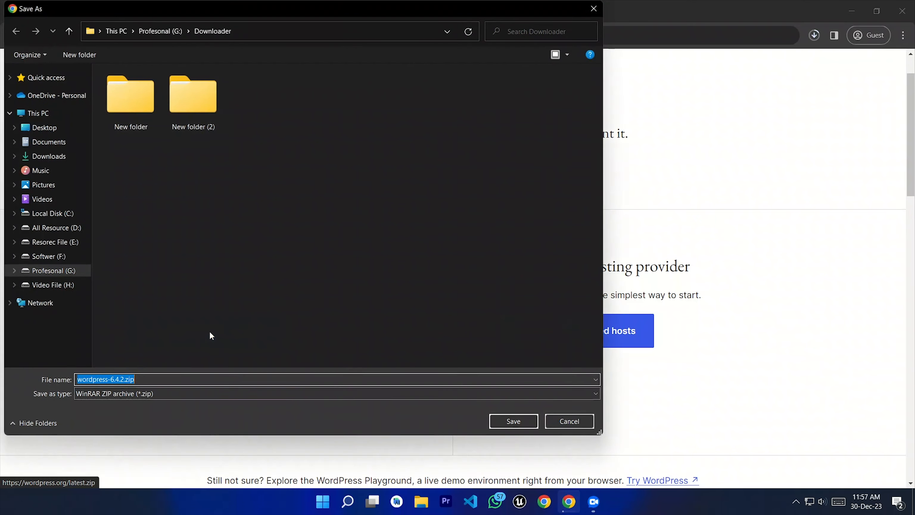
pyautogui.click(507, 422)
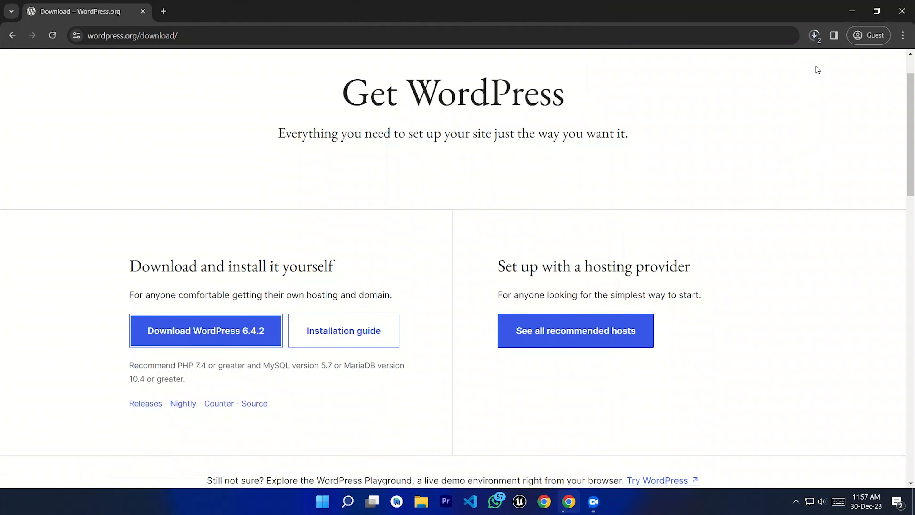
pyautogui.click(817, 35)
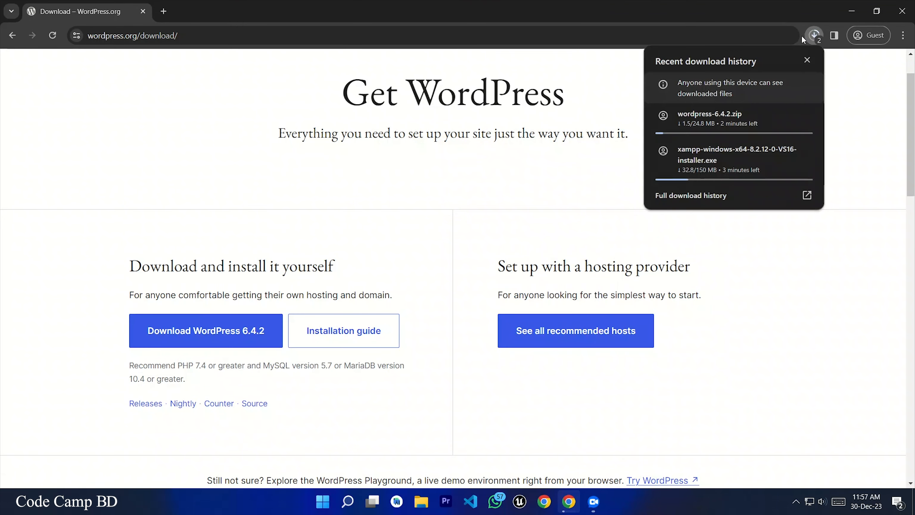
pyautogui.click(683, 196)
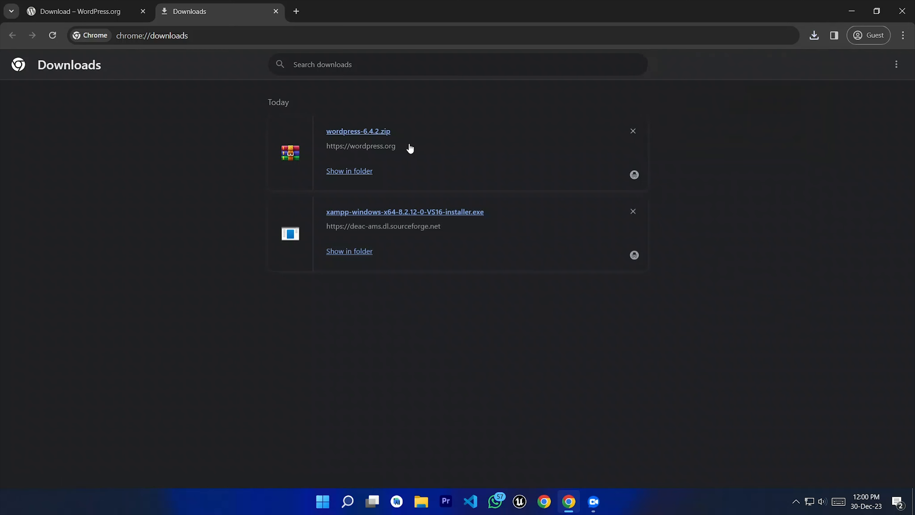
# Step: Once both downloads finish, show wordpress-6.4.2.zip in its G:\Downloader folder
pyautogui.click(344, 172)
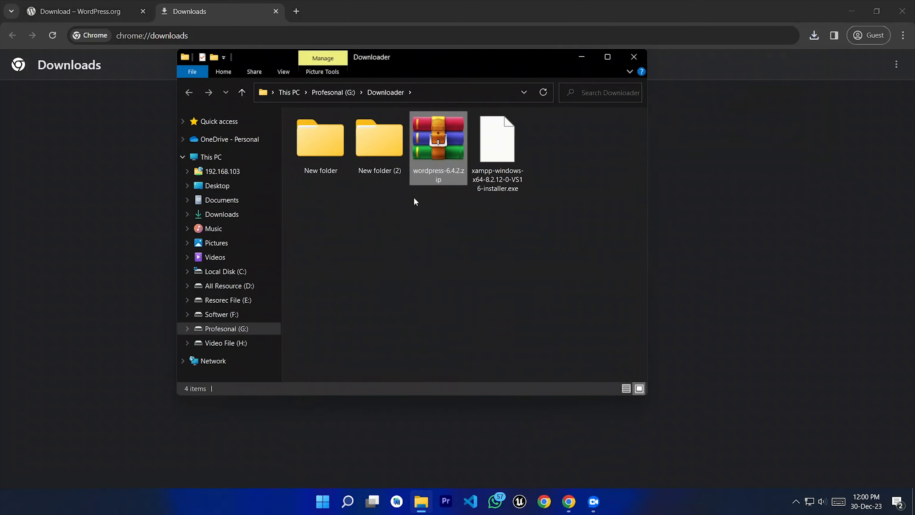
# Step: Run xampp-windows-x64-8.2.12-0-VS16-installer.exe from the Downloader folder in File Explorer
pyautogui.moveTo(519, 231); pyautogui.dragTo(449, 172)
pyautogui.click(850, 14)
pyautogui.moveTo(488, 51); pyautogui.dragTo(529, 50)
pyautogui.click(529, 238)
pyautogui.moveTo(547, 229); pyautogui.dragTo(544, 155)
pyautogui.moveTo(505, 230); pyautogui.dragTo(484, 146)
pyautogui.click(540, 264)
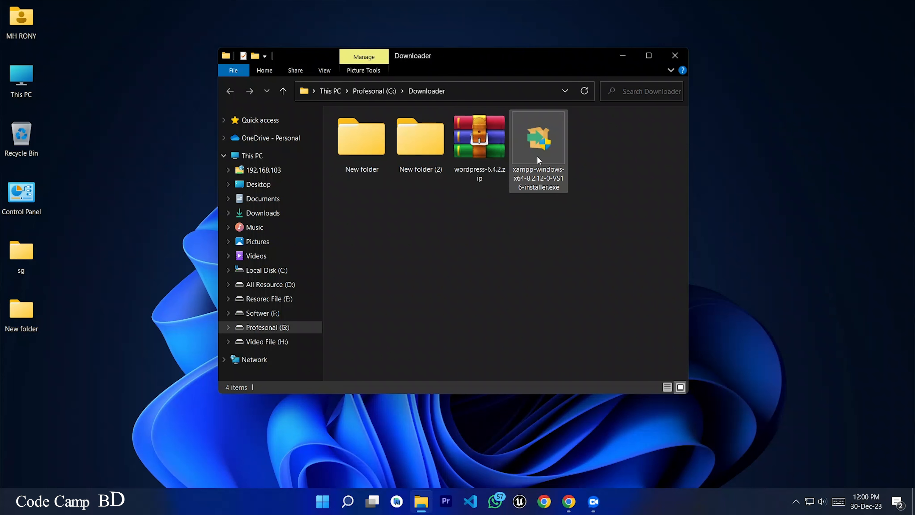
pyautogui.doubleClick(544, 155)
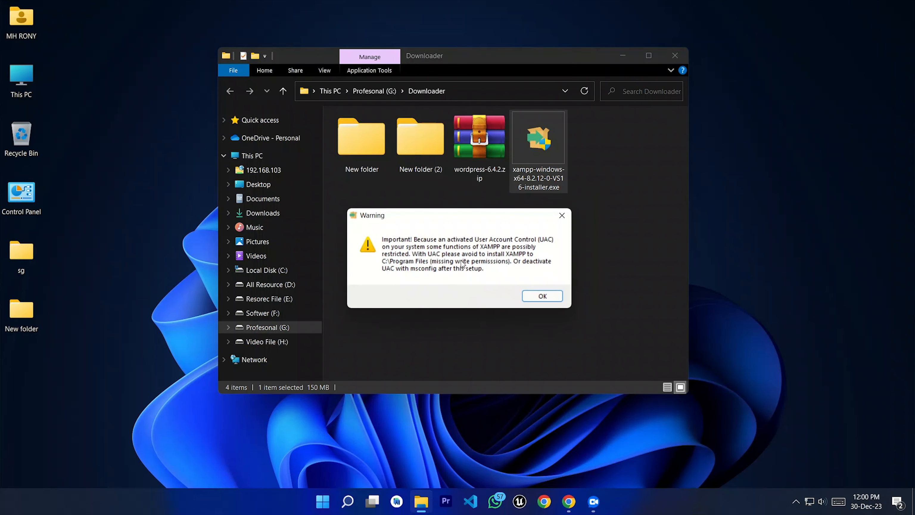
# Step: Dismiss the UAC warning and accept the default XAMPP components
pyautogui.click(541, 298)
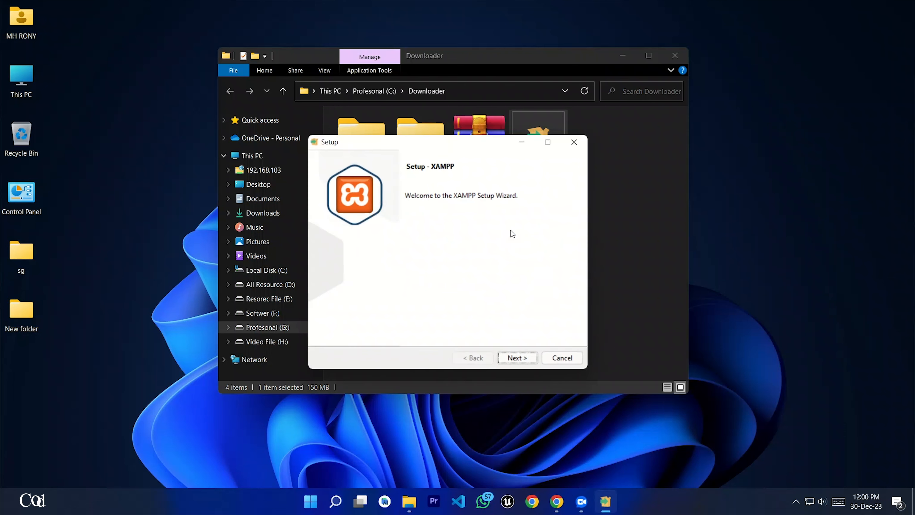
pyautogui.click(618, 59)
pyautogui.click(618, 59)
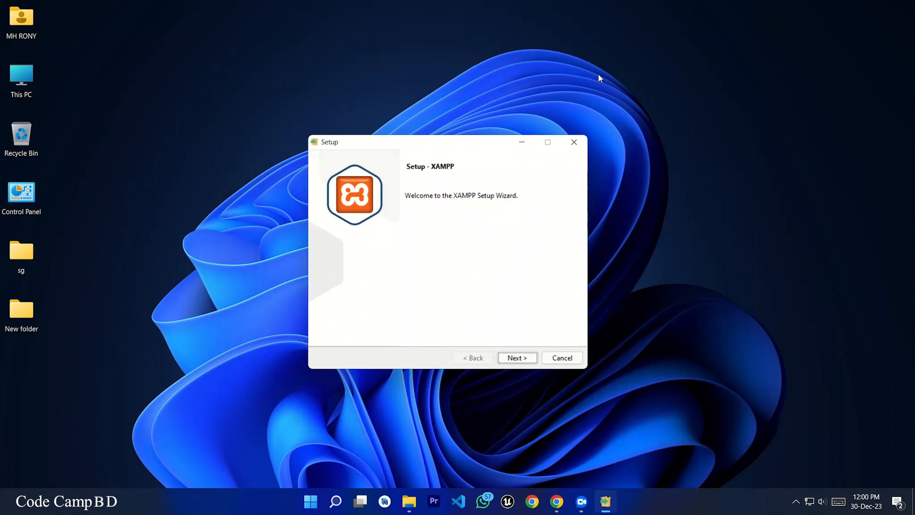
pyautogui.click(515, 357)
pyautogui.click(514, 359)
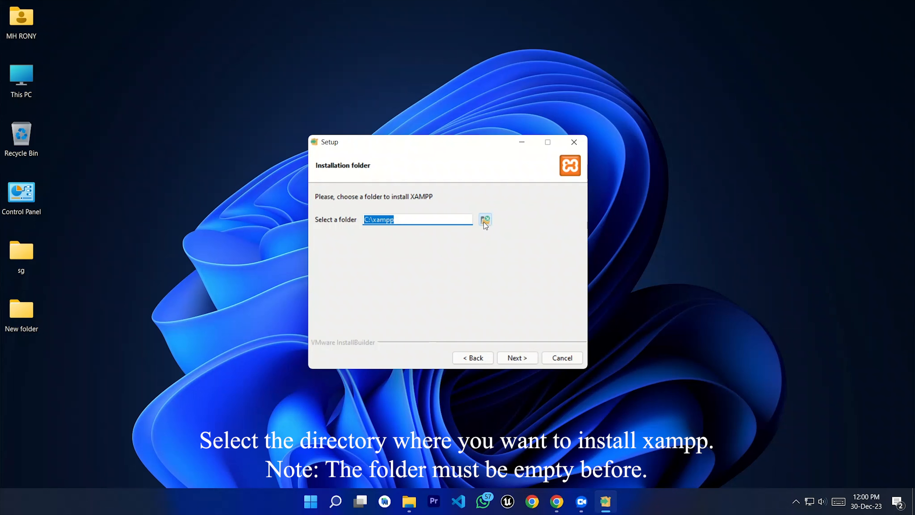
# Step: Set the install folder to F:\xampp, keep English, and start the installation
pyautogui.click(485, 219)
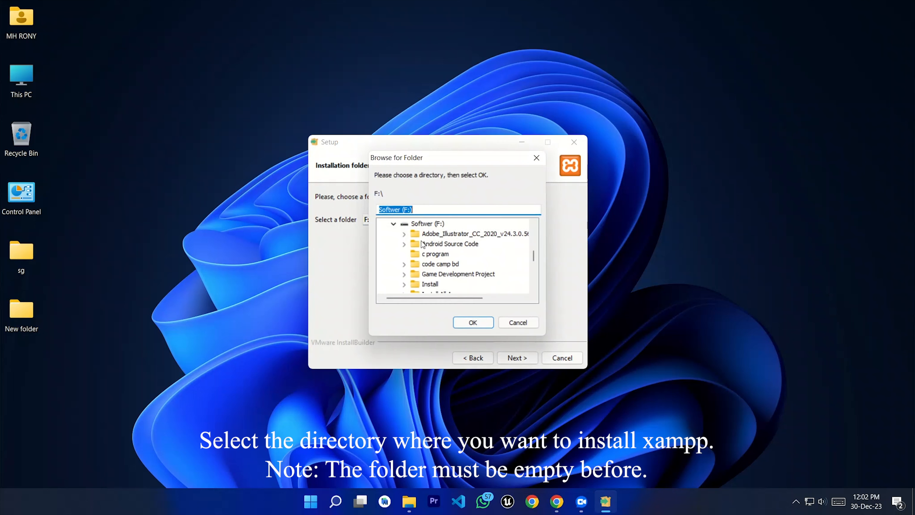
pyautogui.scroll(-5, 423, 244)
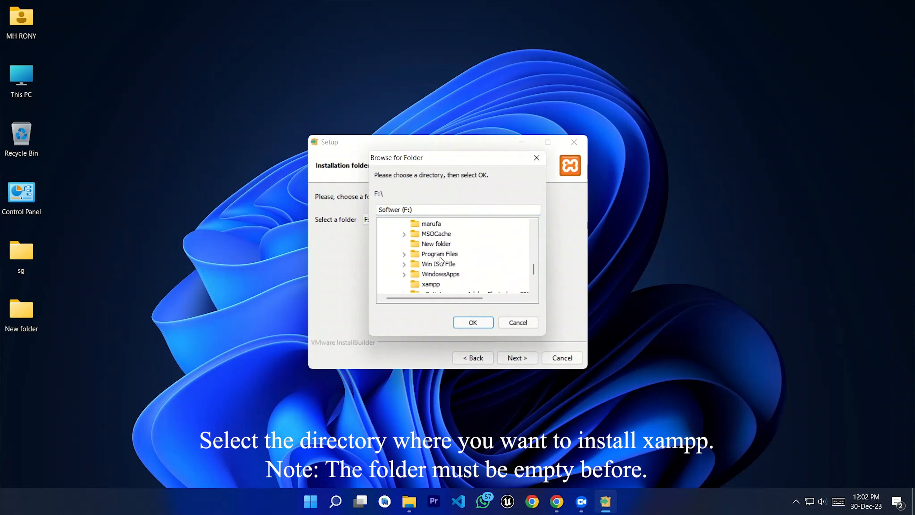
pyautogui.click(434, 257)
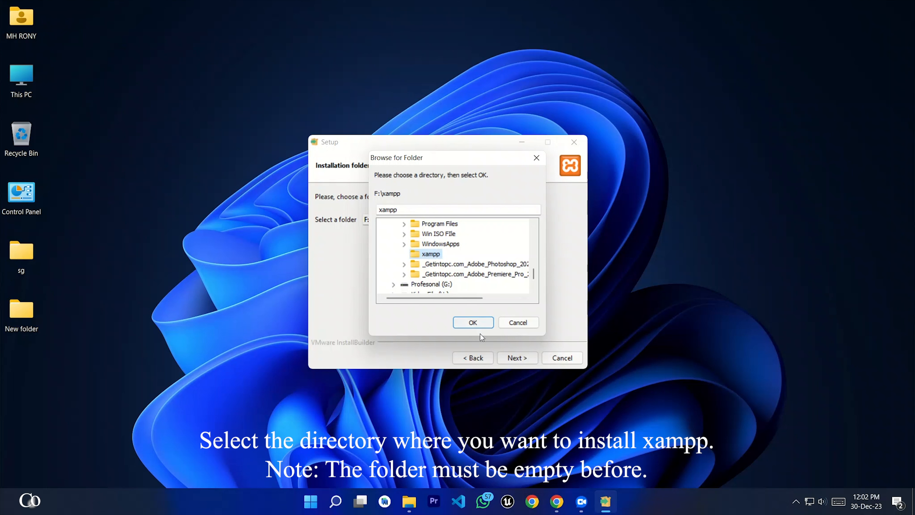
pyautogui.click(465, 323)
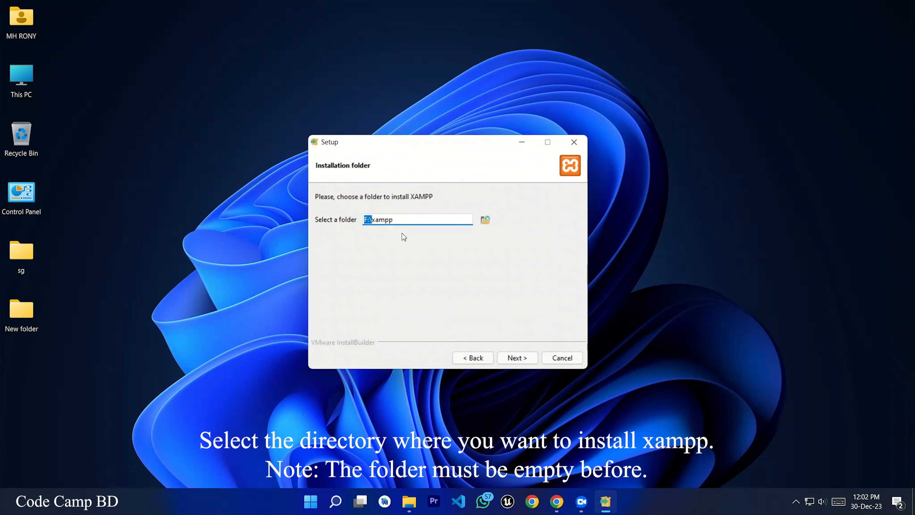
pyautogui.moveTo(407, 221); pyautogui.dragTo(356, 223)
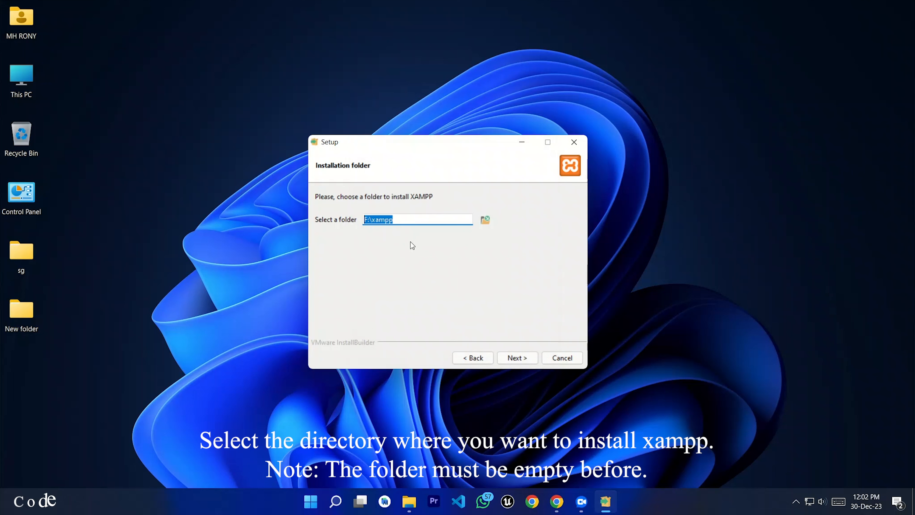
pyautogui.click(518, 359)
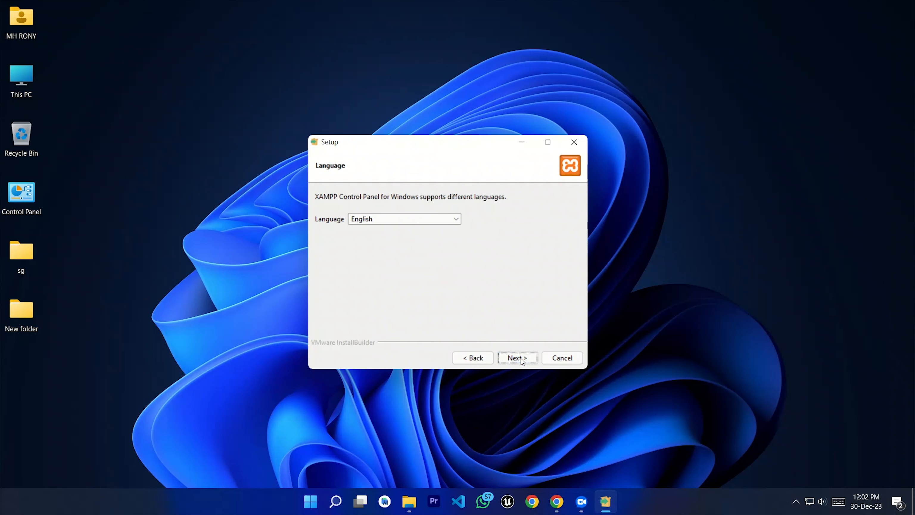
pyautogui.click(519, 359)
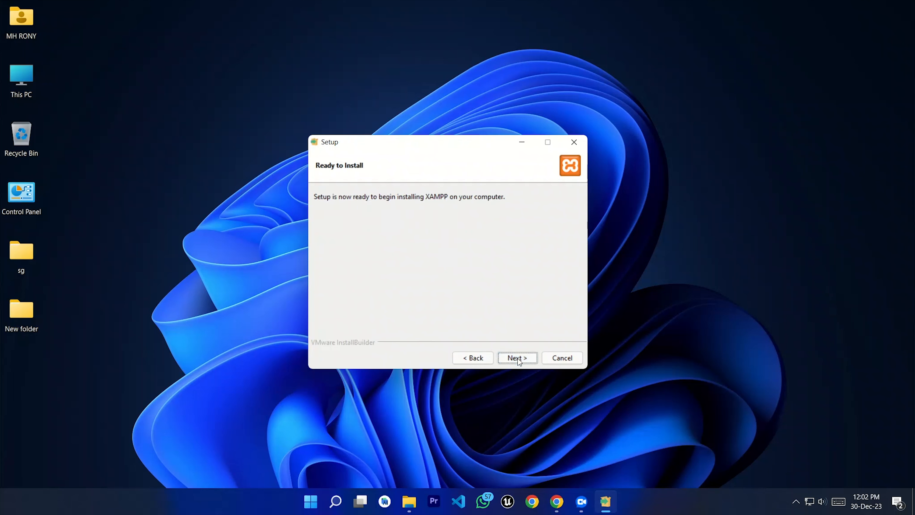
pyautogui.click(518, 360)
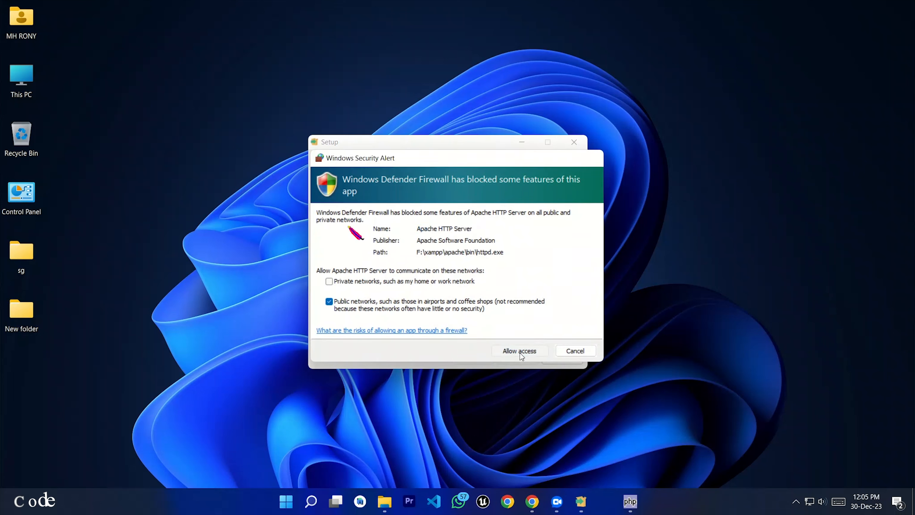
# Step: Allow Apache HTTP Server through the firewall and finish setup to open the Control Panel
pyautogui.click(520, 353)
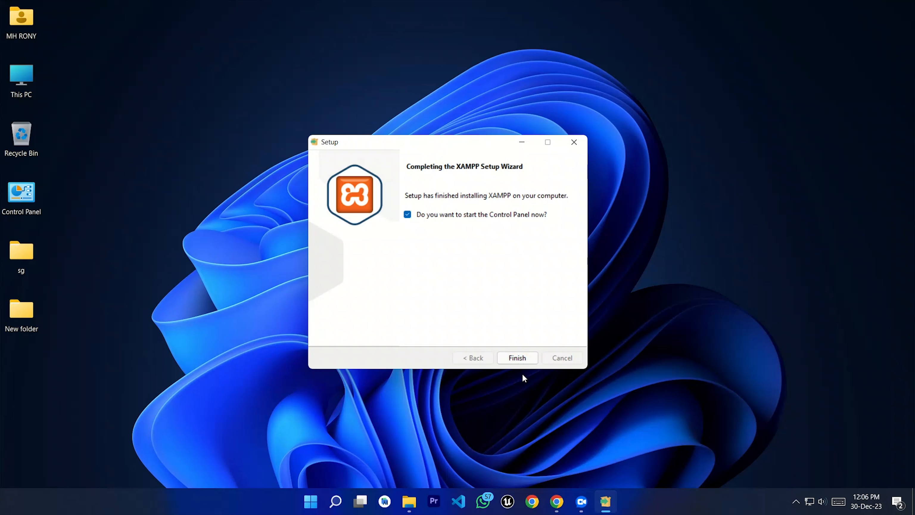
pyautogui.click(517, 357)
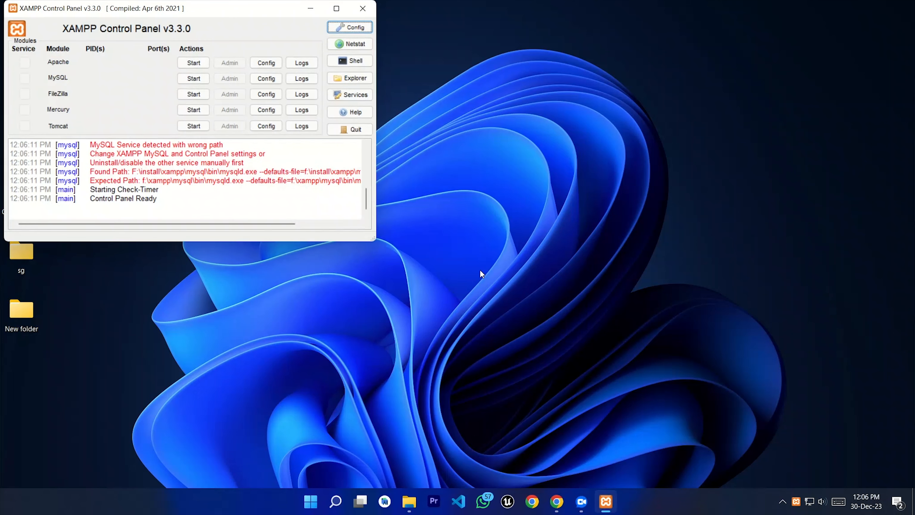
# Step: Move the XAMPP Control Panel to the screen centre and minimize it
pyautogui.moveTo(211, 12); pyautogui.dragTo(513, 115)
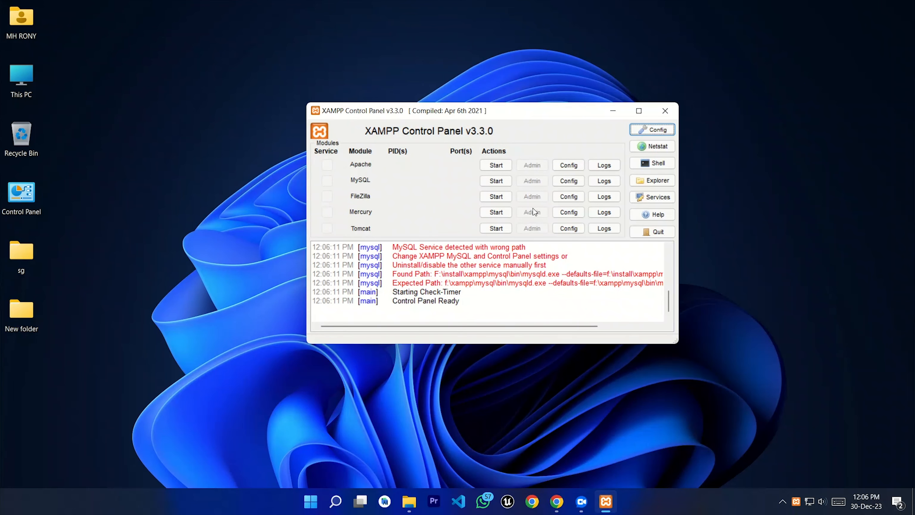
pyautogui.click(612, 111)
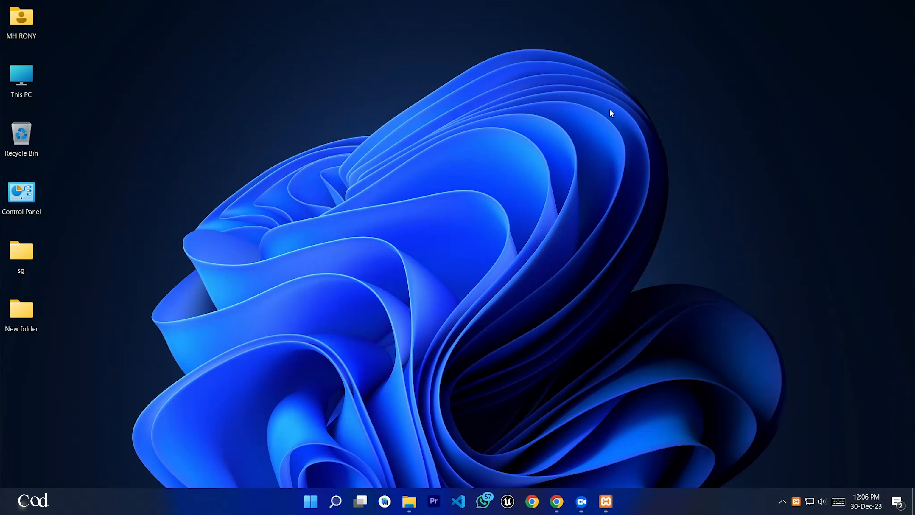
# Step: Restore the Downloader window and briefly open, then close, the wordpress-6.4.2.zip archive
pyautogui.moveTo(406, 508)
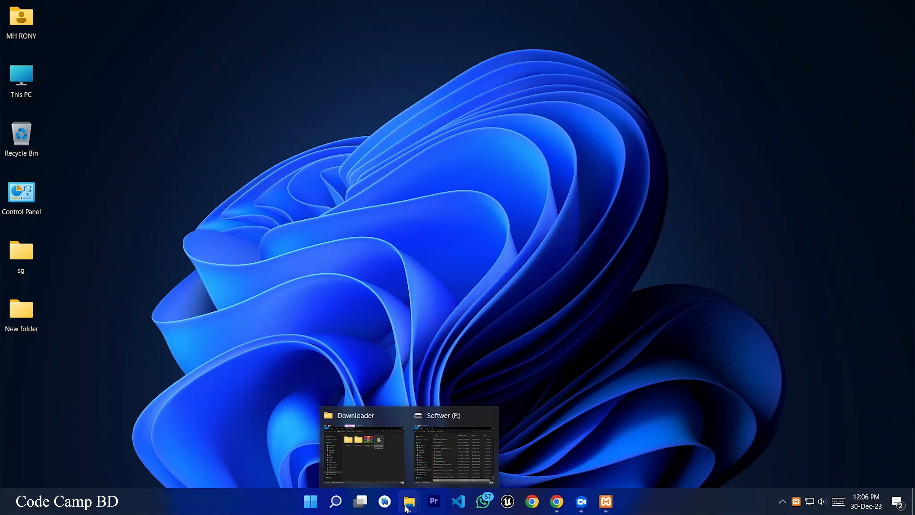
pyautogui.click(386, 463)
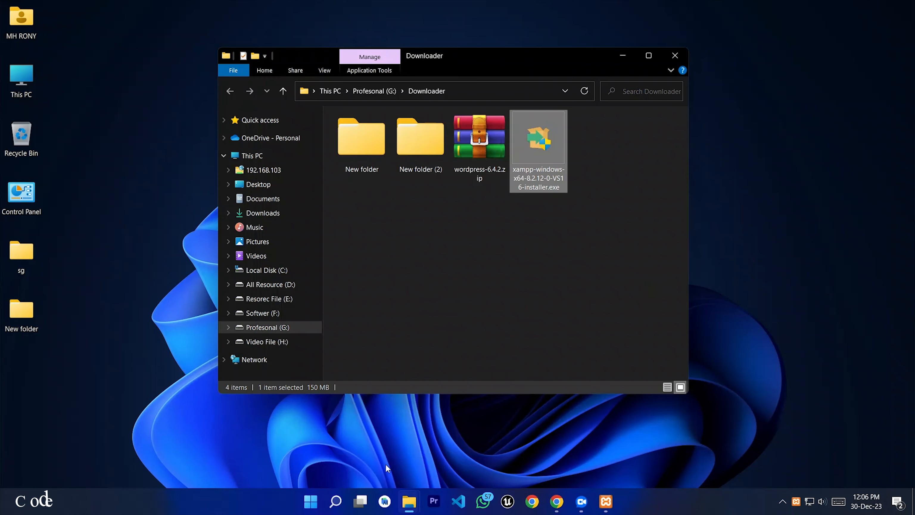
pyautogui.click(511, 307)
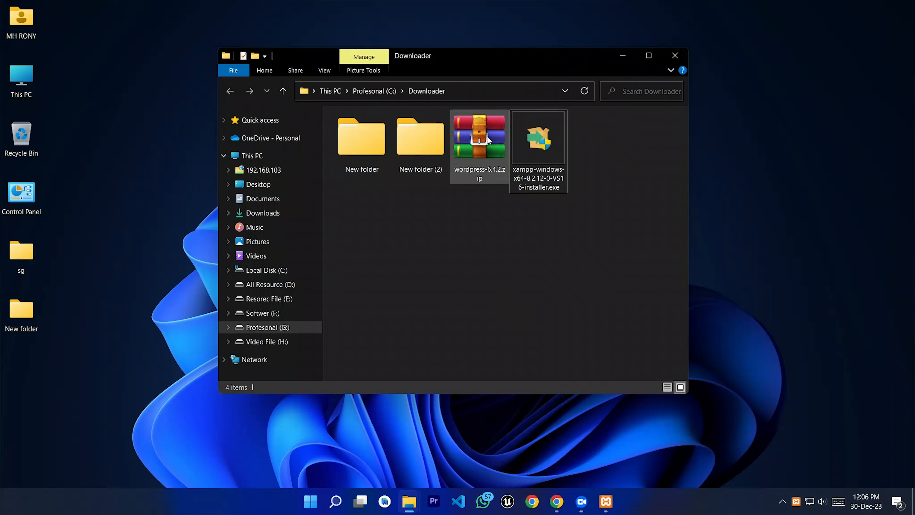
pyautogui.doubleClick(475, 144)
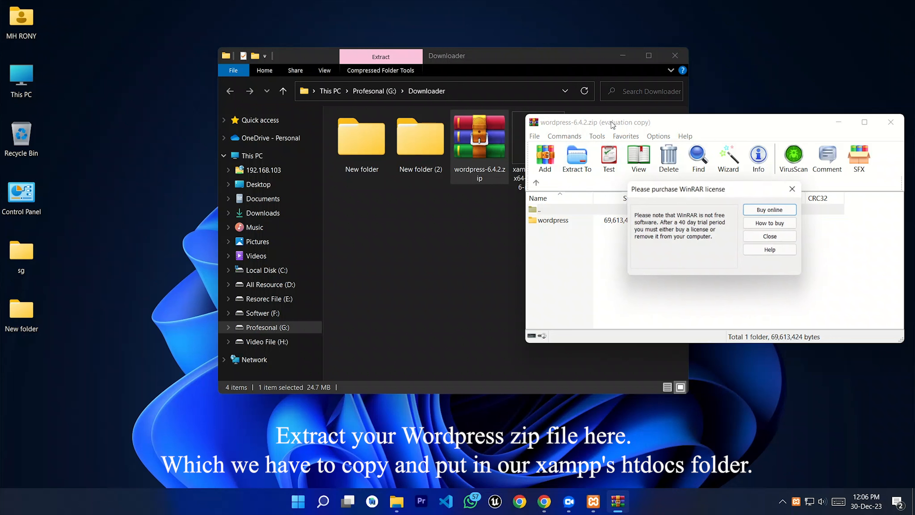
pyautogui.click(793, 190)
pyautogui.moveTo(685, 123); pyautogui.dragTo(465, 117)
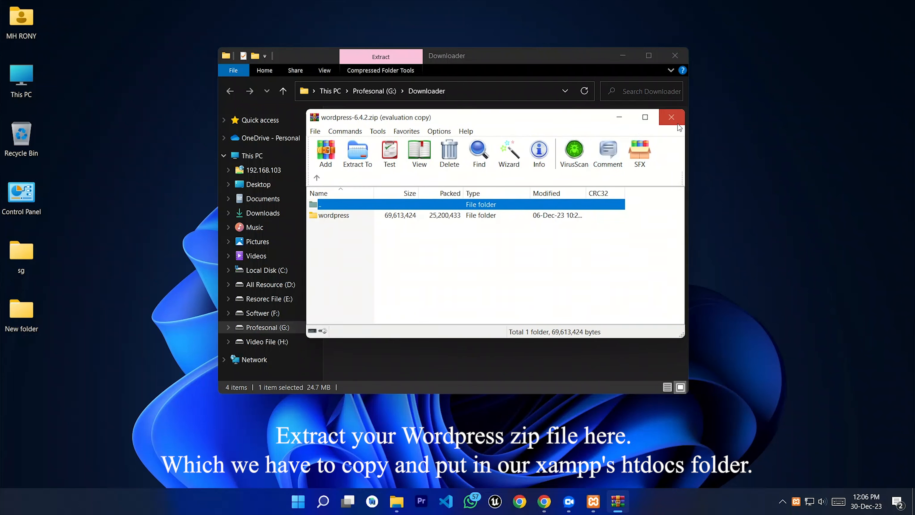
pyautogui.click(671, 117)
# Step: Extract wordpress-6.4.2.zip to a wordpress-6.4.2 folder in Downloader
pyautogui.rightClick(472, 155)
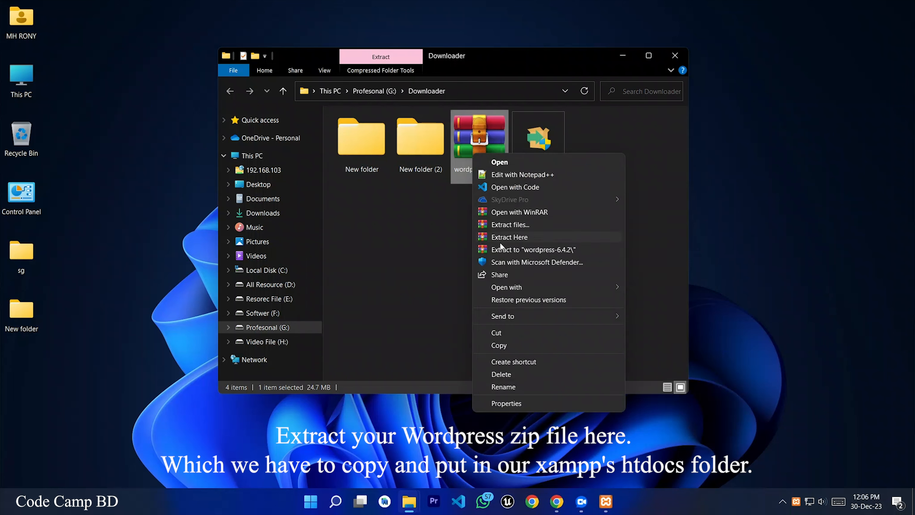
pyautogui.click(526, 250)
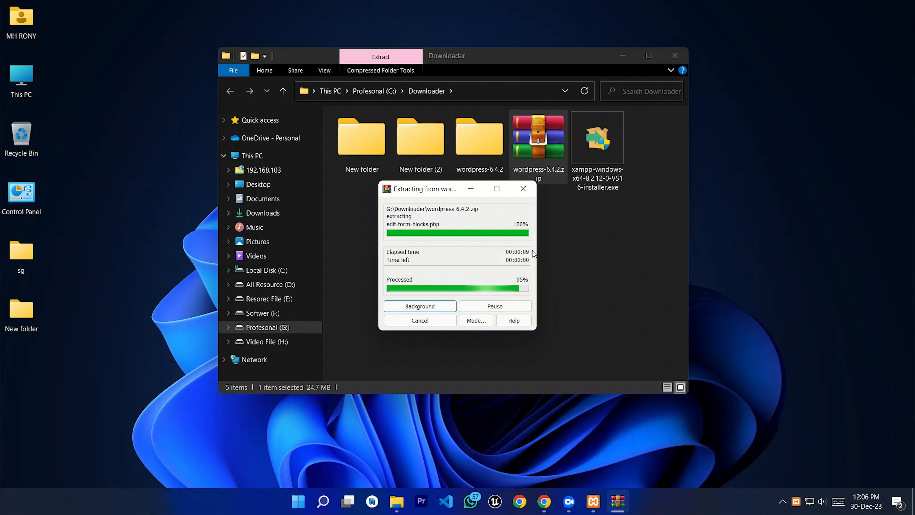
pyautogui.click(508, 227)
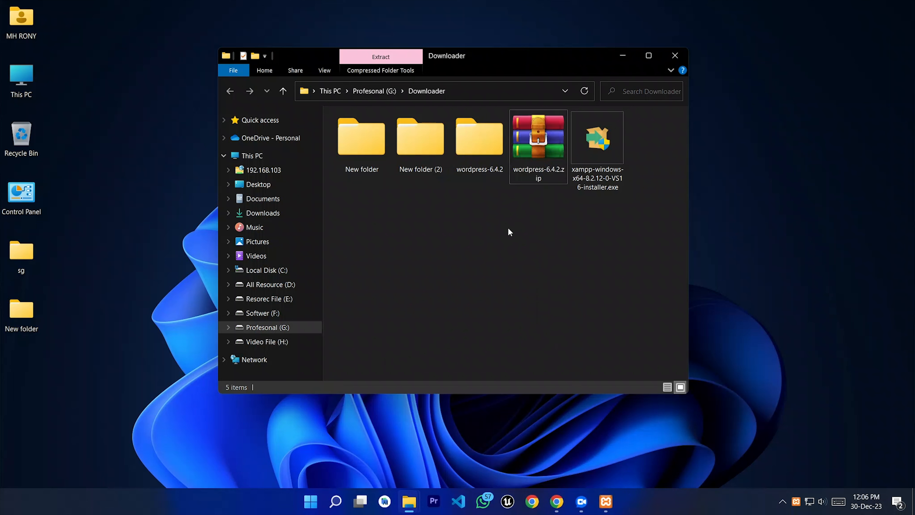
# Step: Empty F:\xampp\htdocs by deleting all eight items inside it
pyautogui.doubleClick(481, 150)
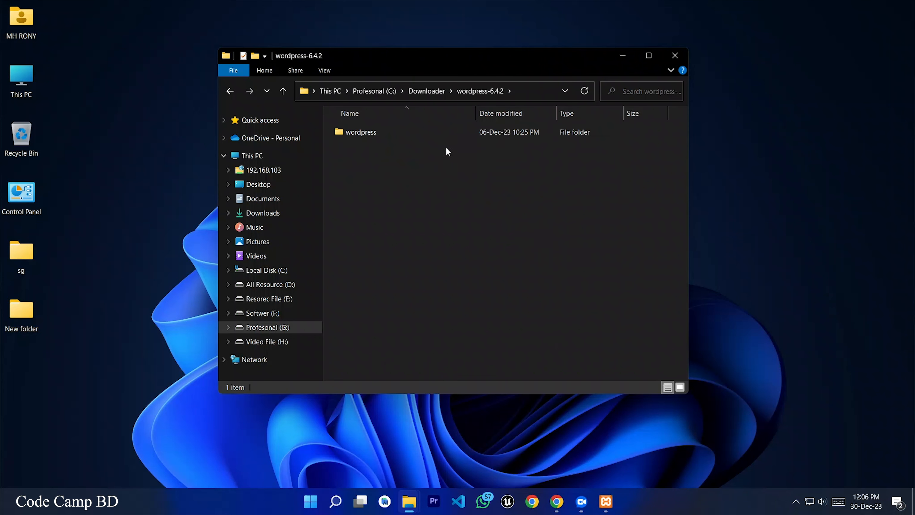
pyautogui.click(365, 134)
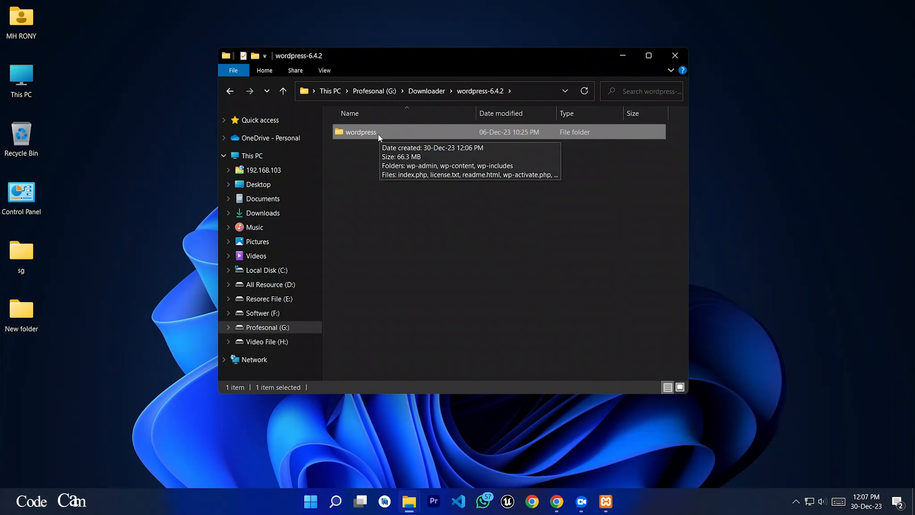
pyautogui.moveTo(408, 501)
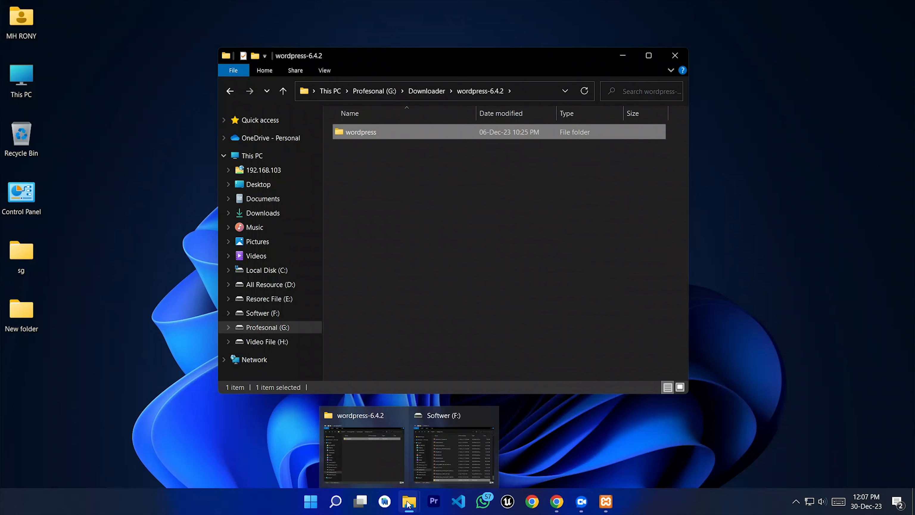
pyautogui.click(438, 459)
pyautogui.doubleClick(381, 388)
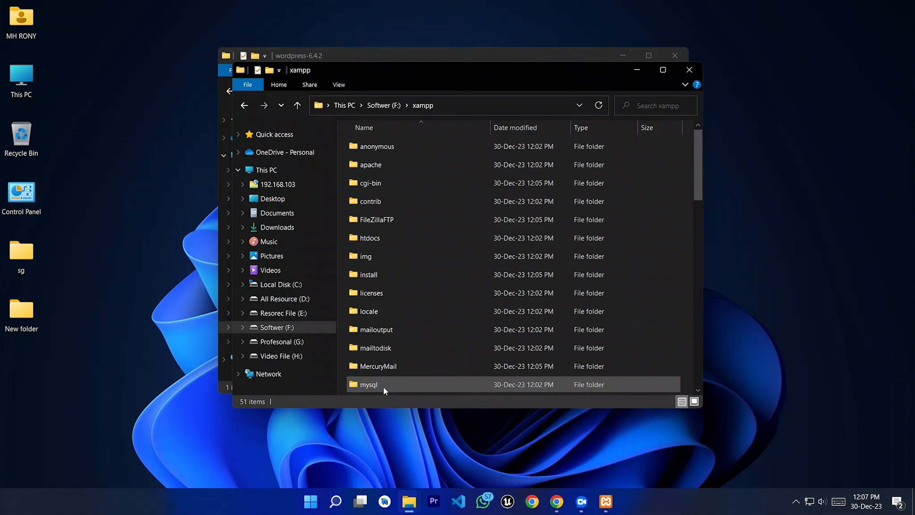
pyautogui.doubleClick(383, 237)
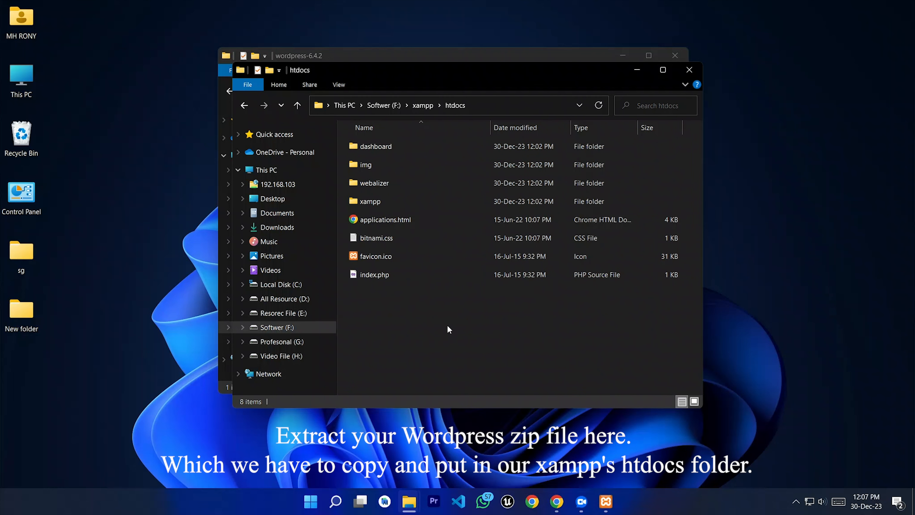
pyautogui.moveTo(447, 324); pyautogui.dragTo(388, 147)
pyautogui.rightClick(388, 148)
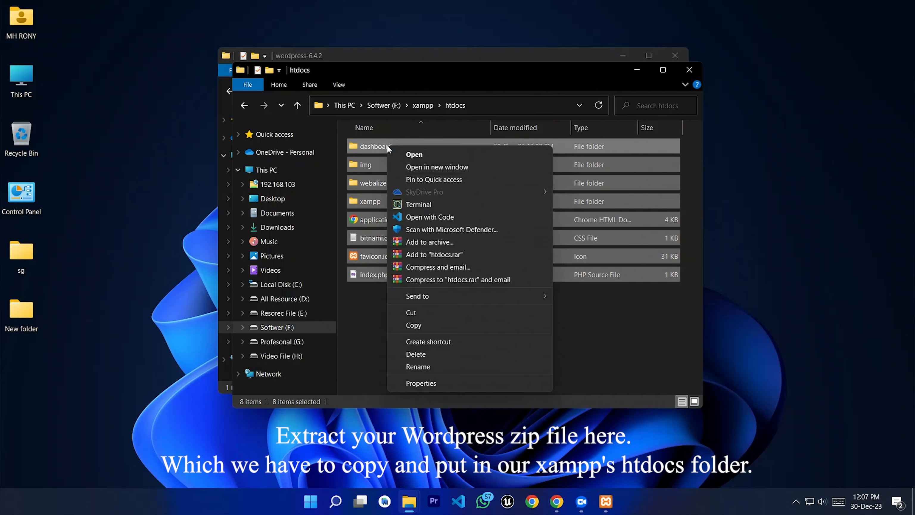
pyautogui.click(417, 355)
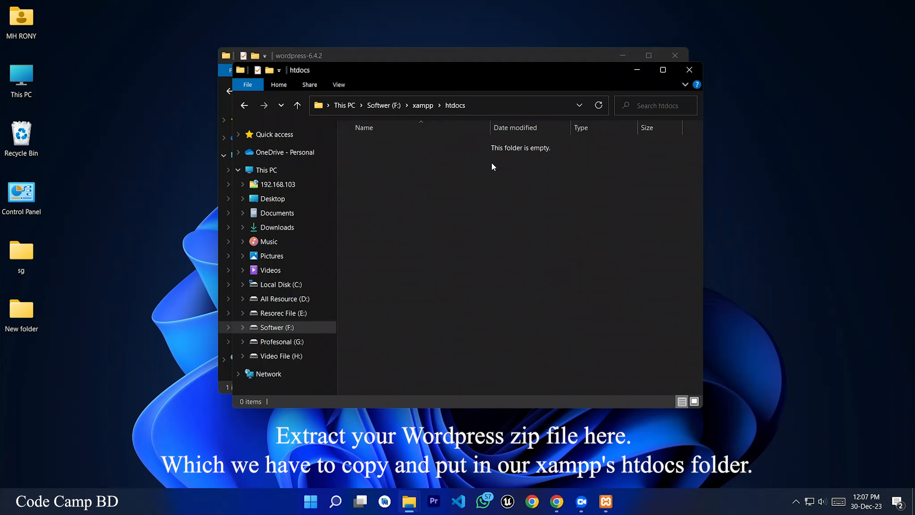
# Step: Copy the wordpress folder from wordpress-6.4.2 into htdocs and close the source window
pyautogui.moveTo(440, 69); pyautogui.dragTo(663, 76)
pyautogui.moveTo(487, 53); pyautogui.dragTo(293, 56)
pyautogui.moveTo(169, 136); pyautogui.dragTo(658, 241)
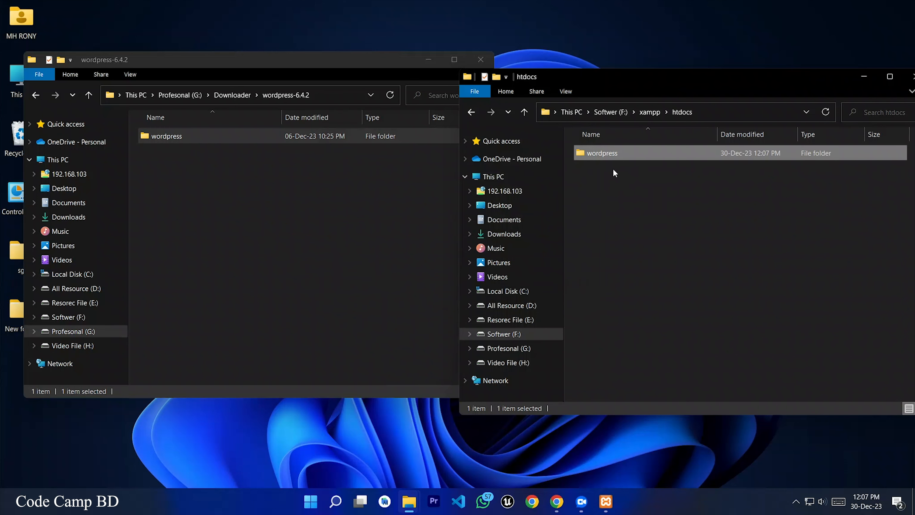
pyautogui.click(481, 59)
pyautogui.moveTo(628, 79); pyautogui.dragTo(363, 60)
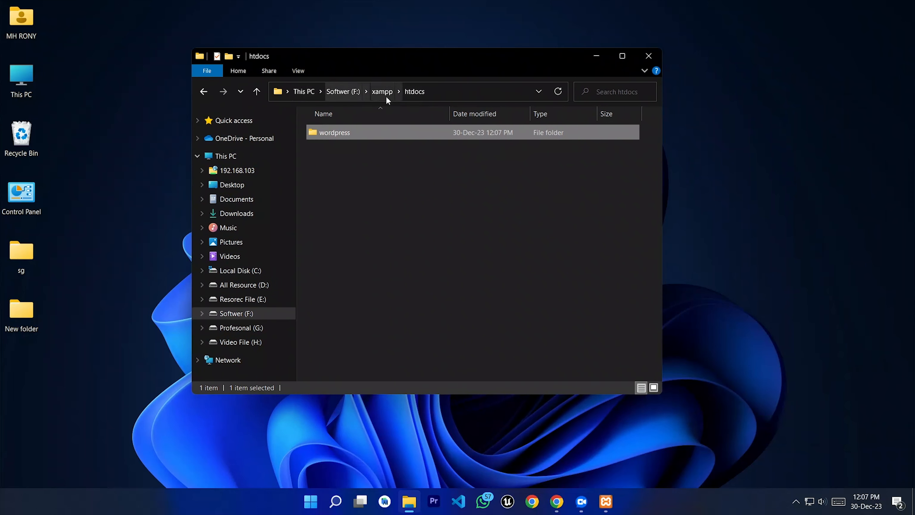
pyautogui.click(397, 171)
pyautogui.click(606, 501)
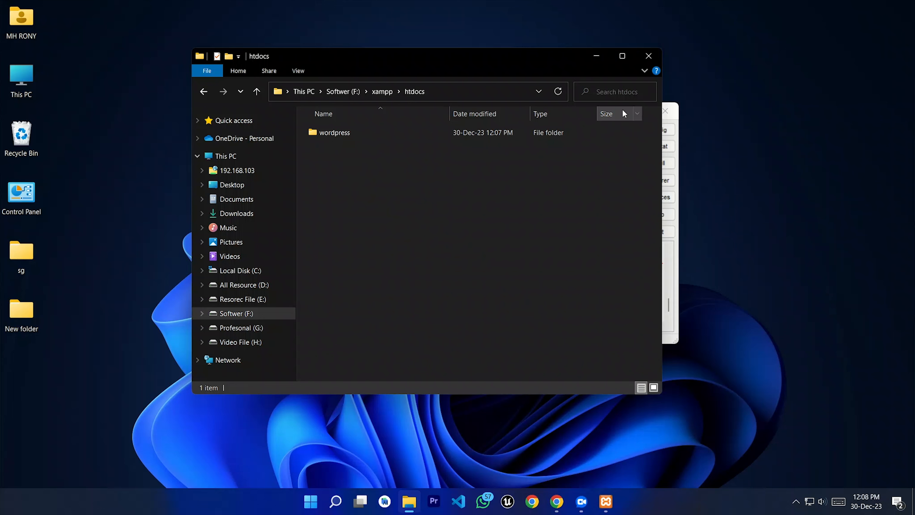
# Step: Start Apache and MySQL in XAMPP and allow MySQL through the Windows firewall
pyautogui.click(597, 57)
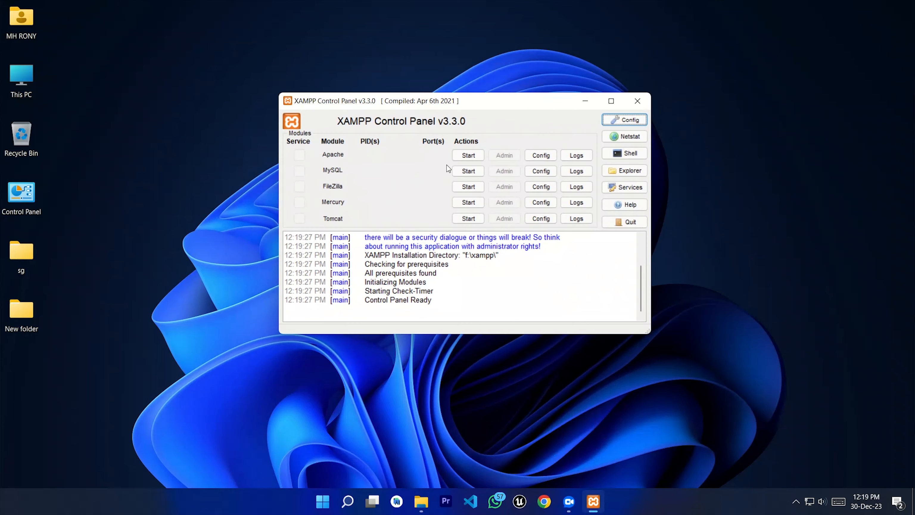
pyautogui.click(468, 155)
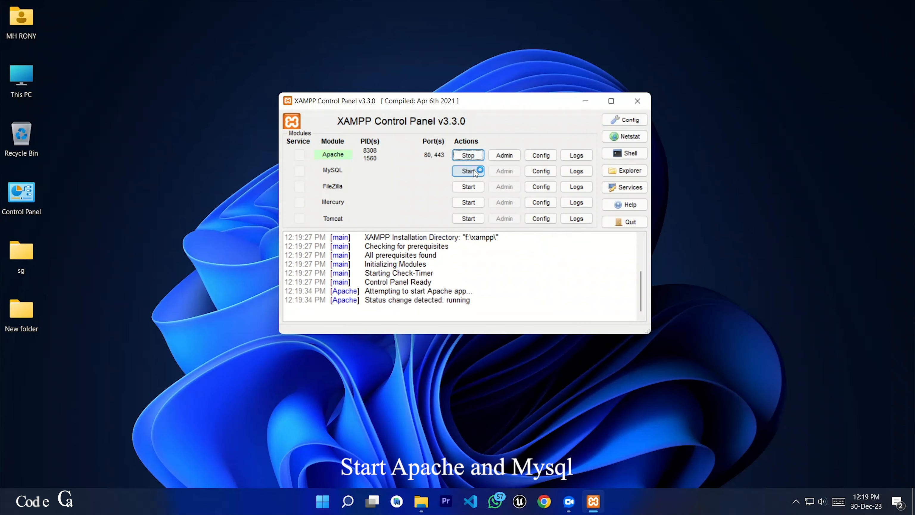
pyautogui.click(468, 171)
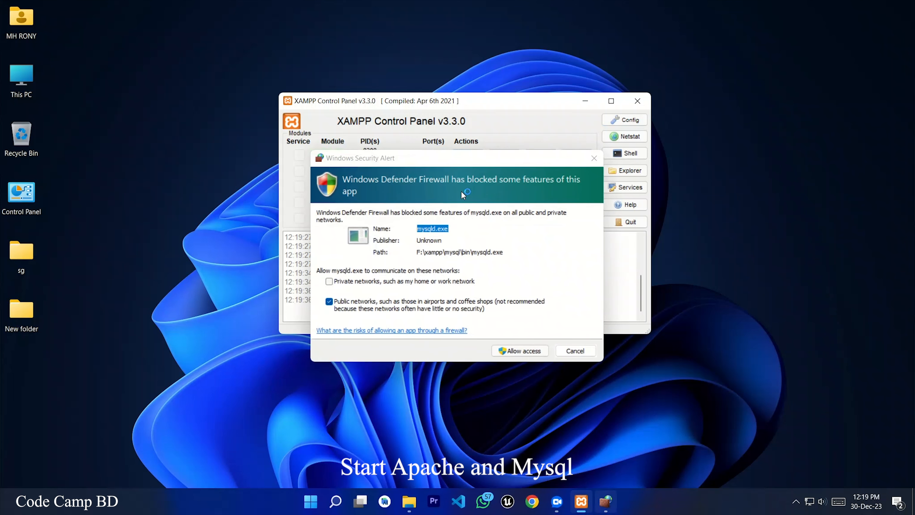
pyautogui.click(512, 351)
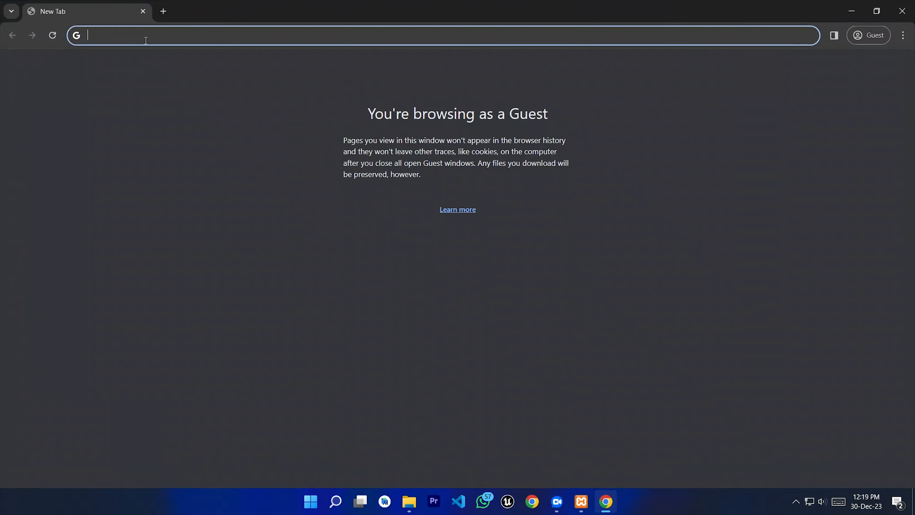
# Step: Load localhost in Chrome to reach the WordPress installation-language page
pyautogui.write('loc')
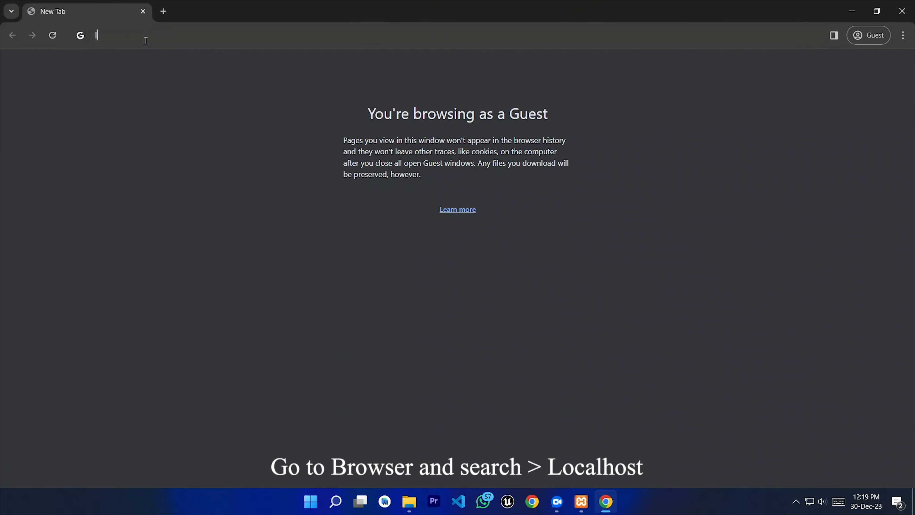
pyautogui.write('alhost')
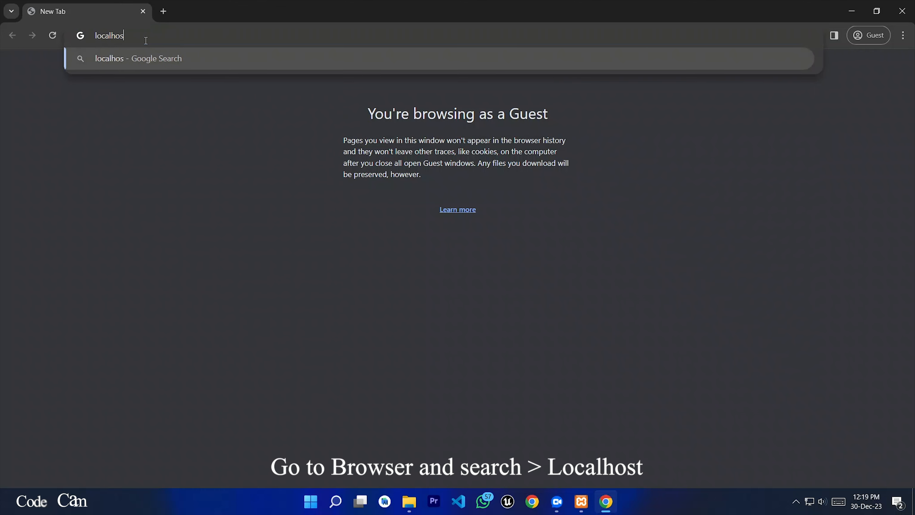
pyautogui.press('Return')
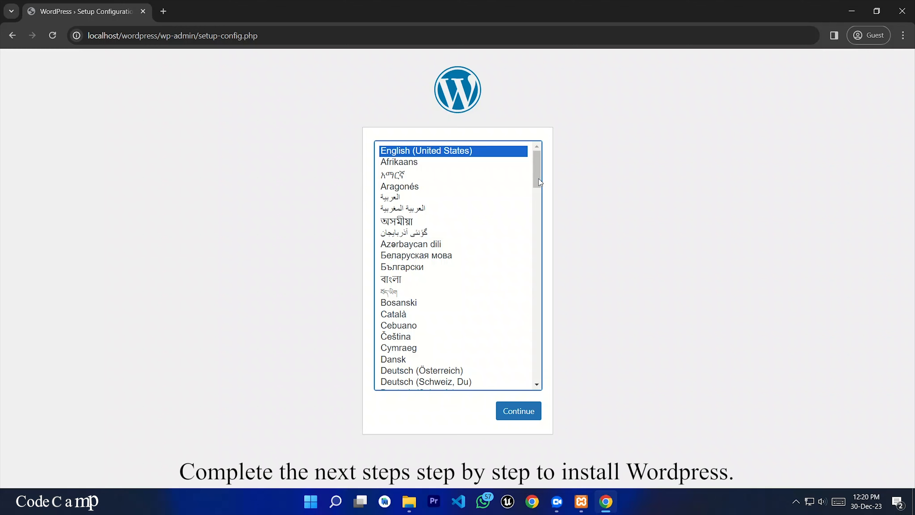
# Step: Choose English (United States) as the installation language and continue
pyautogui.scroll(-20, 544, 297)
pyautogui.scroll(12, 545, 265)
pyautogui.scroll(15, 539, 216)
pyautogui.click(526, 152)
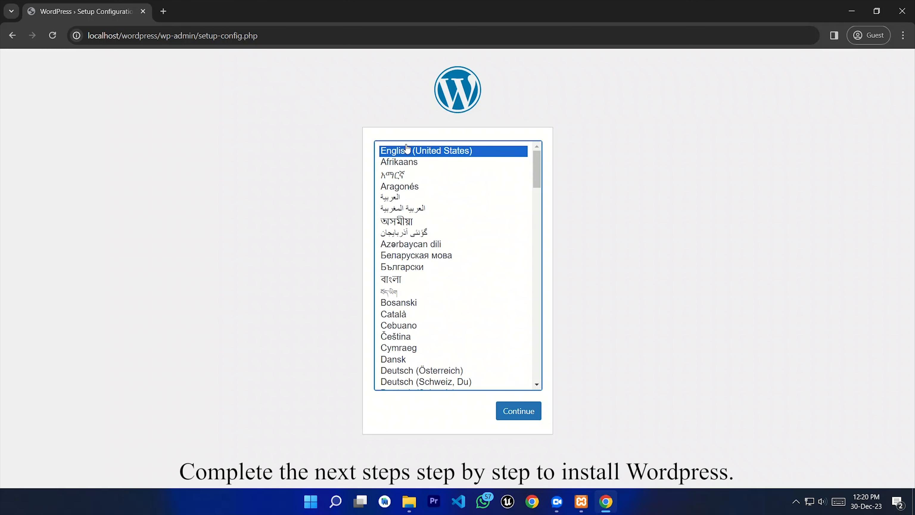
pyautogui.click(520, 412)
# Step: Move past the welcome page to the database connection form's Database Name field
pyautogui.moveTo(351, 223); pyautogui.dragTo(272, 164)
pyautogui.moveTo(365, 209); pyautogui.dragTo(265, 160)
pyautogui.click(266, 162)
pyautogui.click(266, 346)
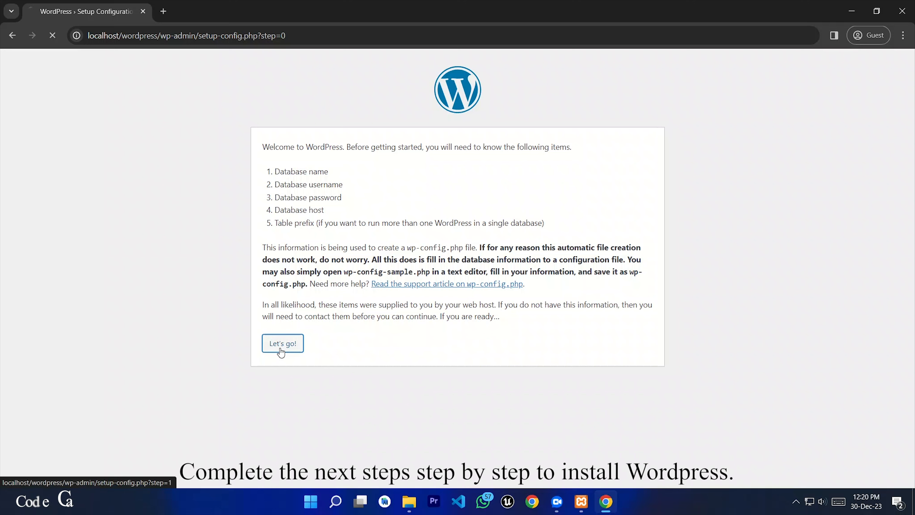
pyautogui.press('Tab')
pyautogui.press('Tab')
pyautogui.press('Tab')
pyautogui.press('Tab')
pyautogui.press('Tab')
pyautogui.click(368, 175)
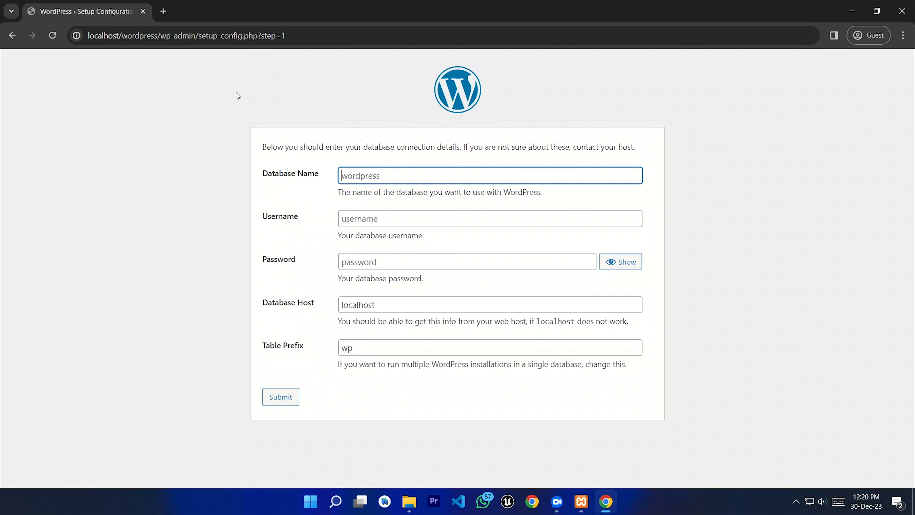
# Step: Open localhost/phpmyadmin in a new browser tab
pyautogui.click(164, 12)
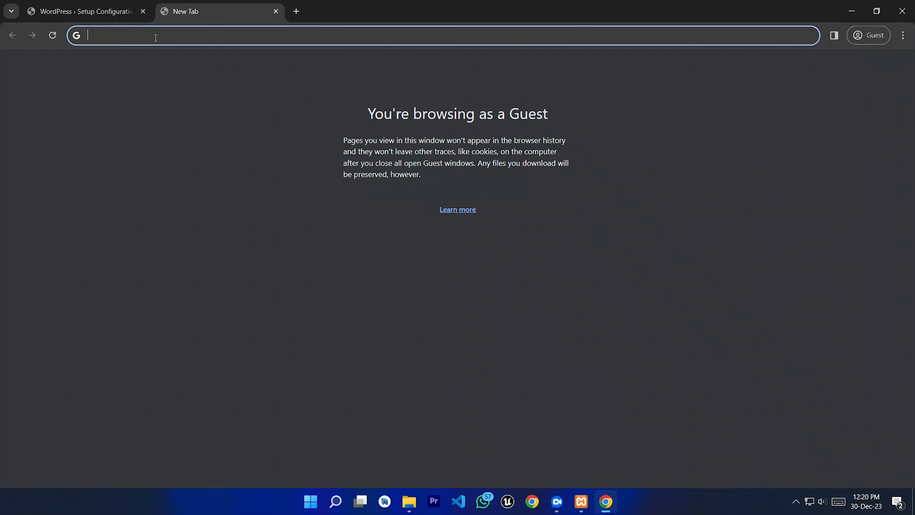
pyautogui.write('loca')
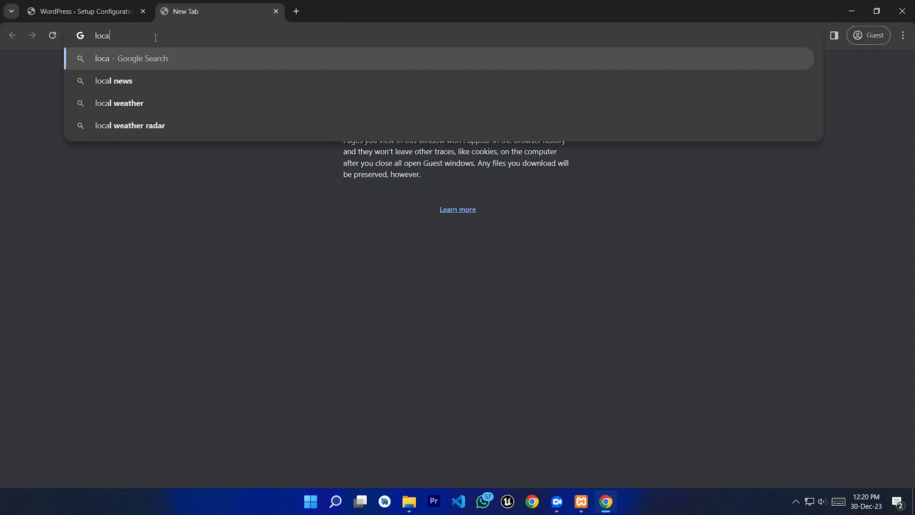
pyautogui.write('lhost/phpmyadmin')
pyautogui.moveTo(209, 38); pyautogui.dragTo(93, 38)
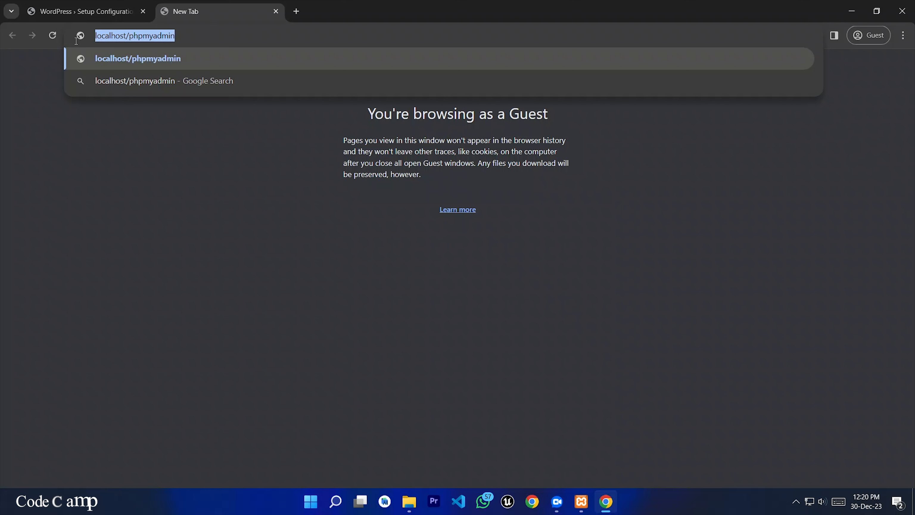
pyautogui.click(184, 39)
pyautogui.press('Return')
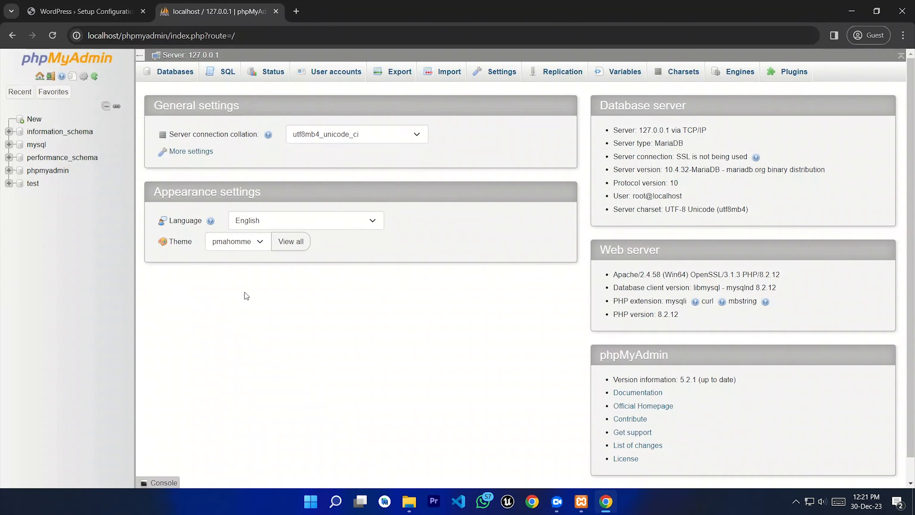
# Step: Create a new database named wordpress, copying the name before creating it
pyautogui.click(33, 120)
pyautogui.click(182, 168)
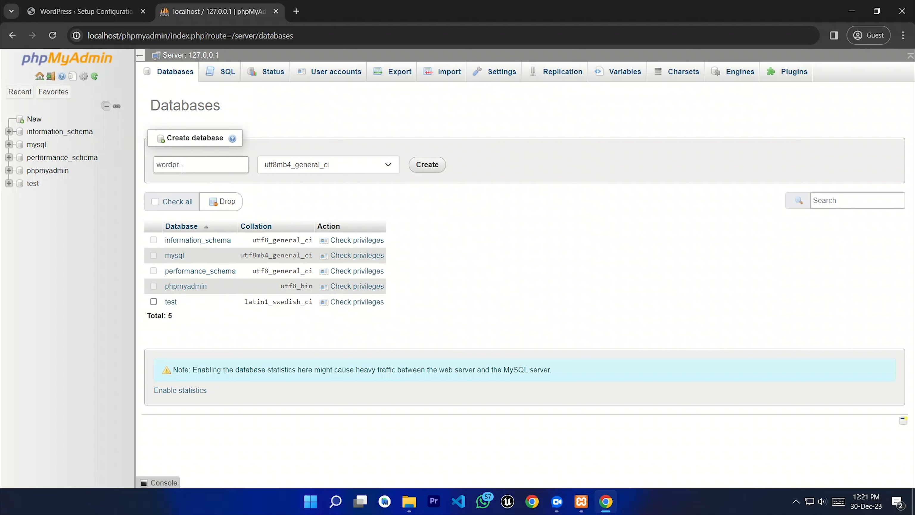
pyautogui.doubleClick(187, 165)
pyautogui.rightClick(174, 165)
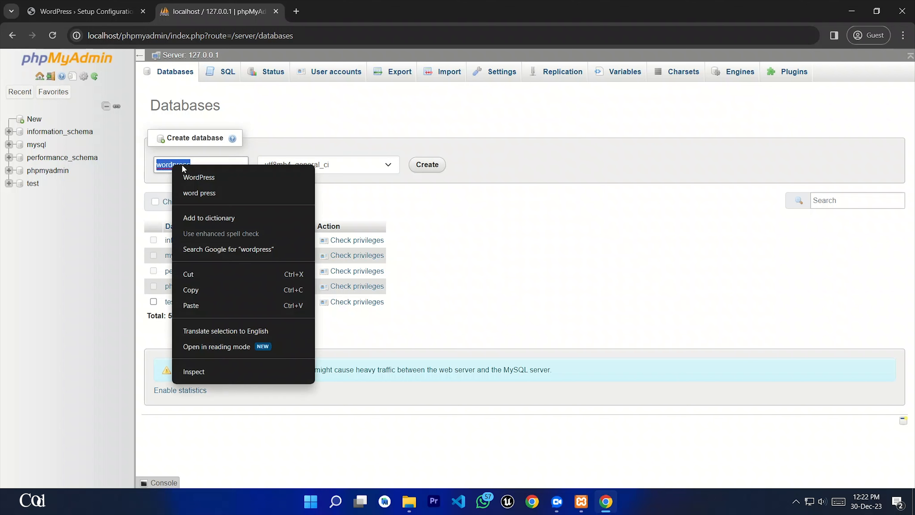
pyautogui.click(196, 292)
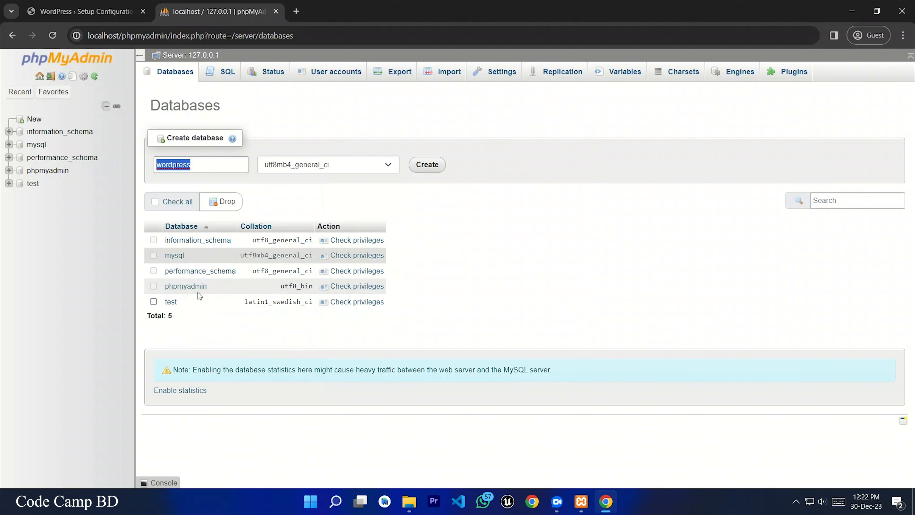
pyautogui.click(427, 165)
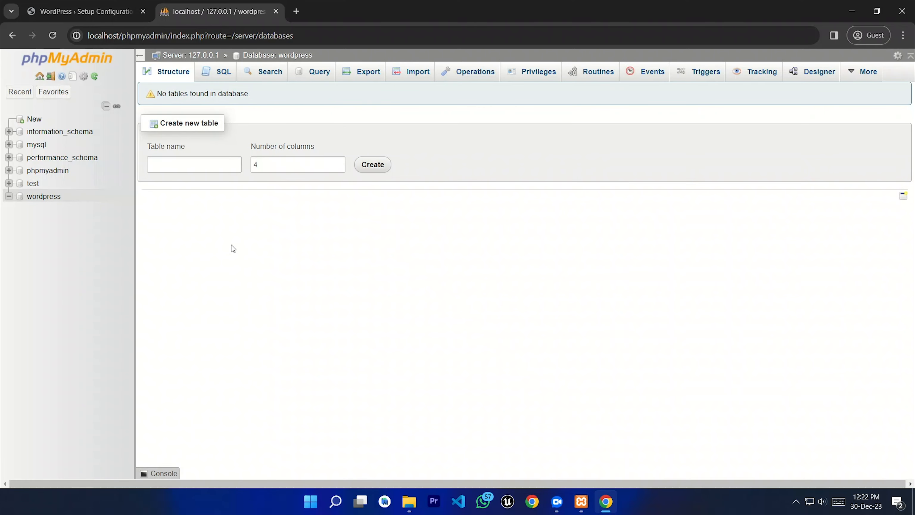
pyautogui.click(76, 15)
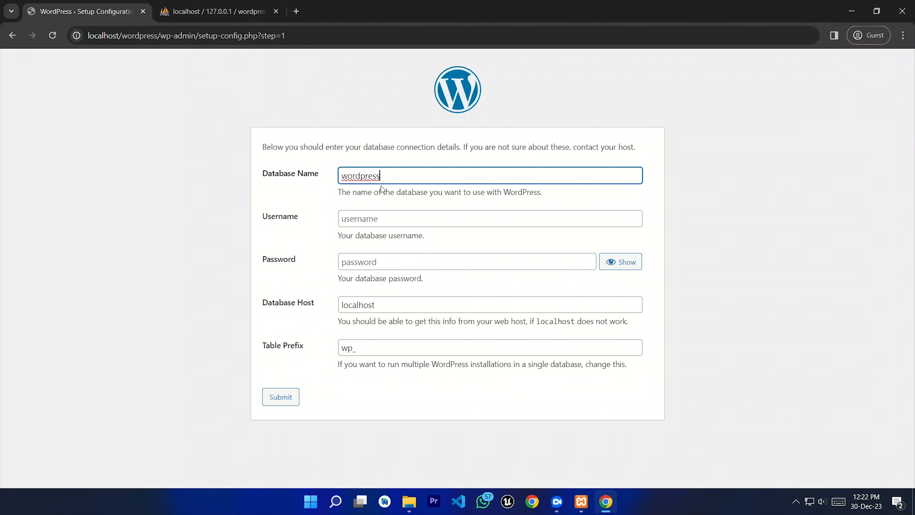
# Step: Enter root as username, keep database wordpress, host localhost and prefix wp_, and submit
pyautogui.moveTo(381, 180); pyautogui.dragTo(330, 184)
pyautogui.click(323, 184)
pyautogui.click(355, 220)
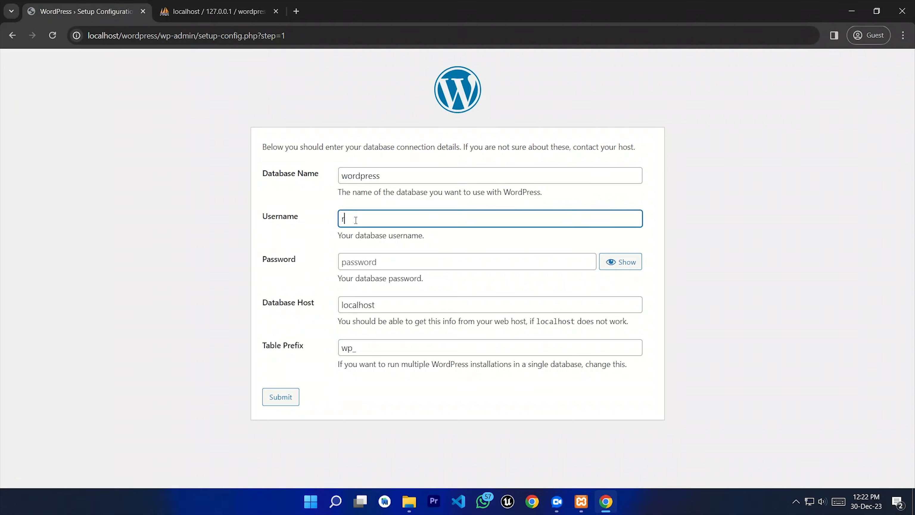
pyautogui.write('root')
pyautogui.moveTo(376, 305); pyautogui.dragTo(319, 311)
pyautogui.click(415, 309)
pyautogui.click(403, 345)
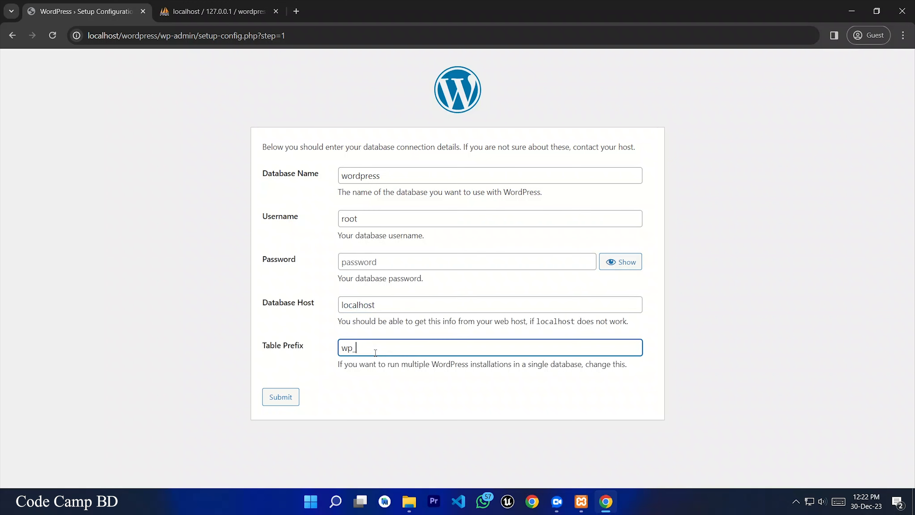
pyautogui.moveTo(431, 366); pyautogui.dragTo(597, 367)
pyautogui.click(622, 384)
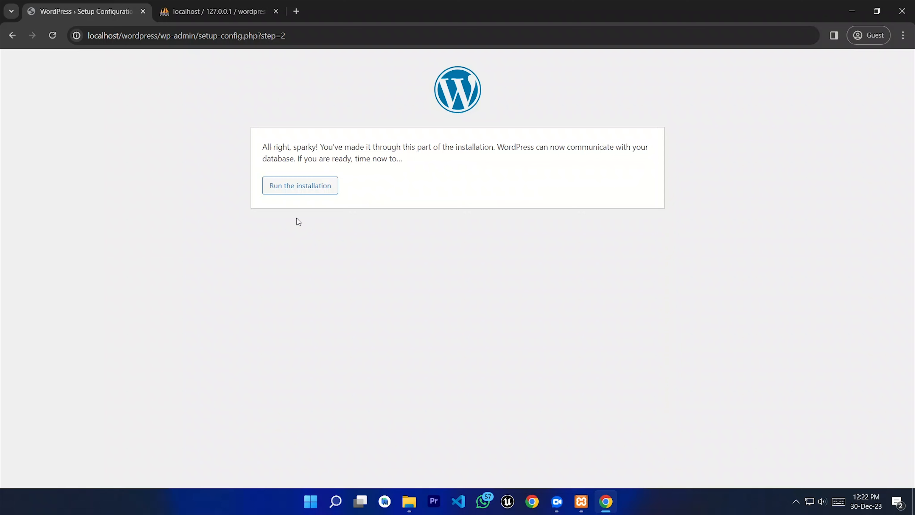
pyautogui.click(297, 189)
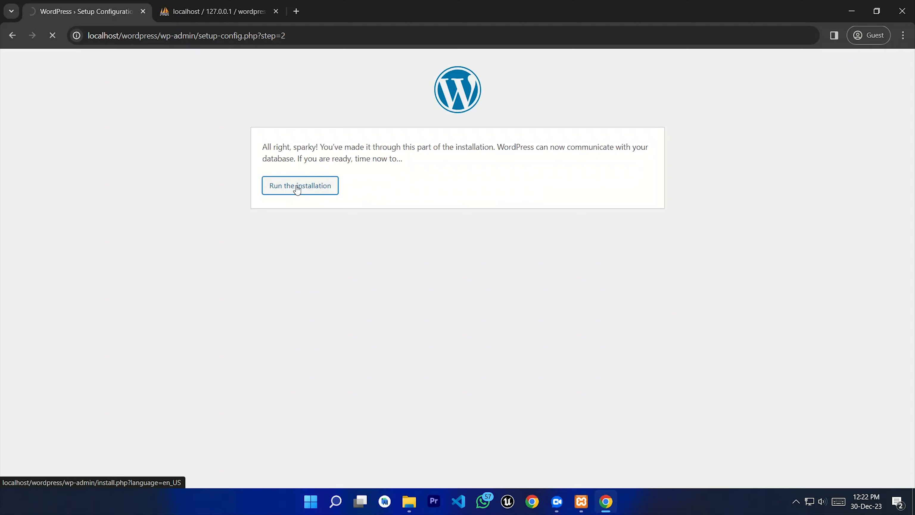
# Step: Enter the site title Code Camp, the administrator username and a password
pyautogui.scroll(-2, 352, 249)
pyautogui.scroll(2, 352, 245)
pyautogui.scroll(-2, 360, 242)
pyautogui.click(351, 216)
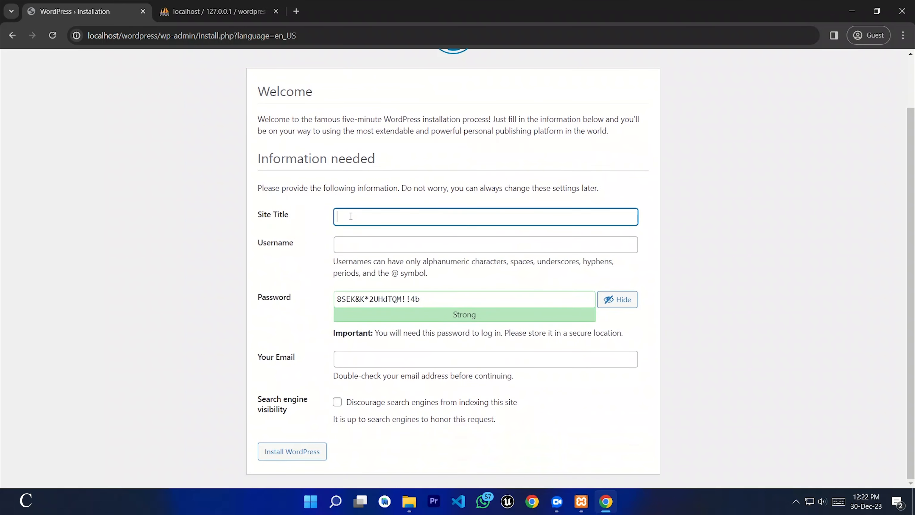
pyautogui.click(356, 242)
pyautogui.click(356, 219)
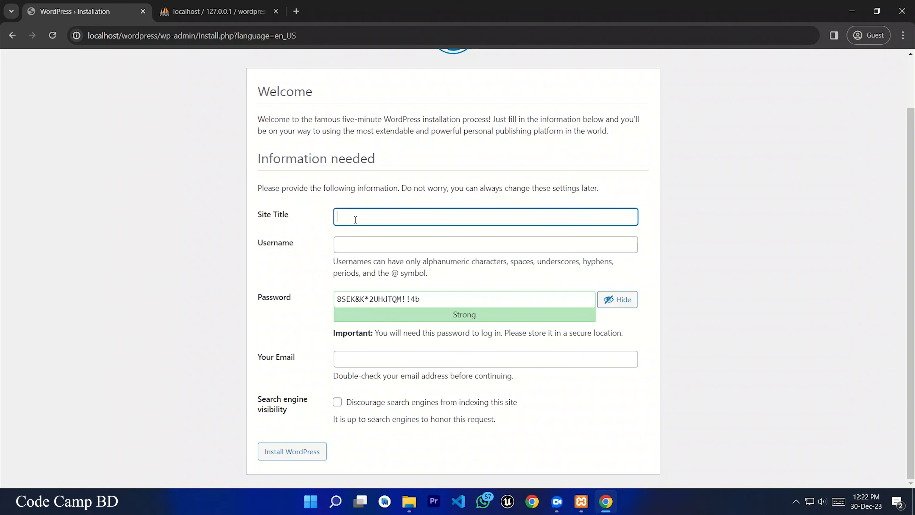
pyautogui.write('Code Camp BD')
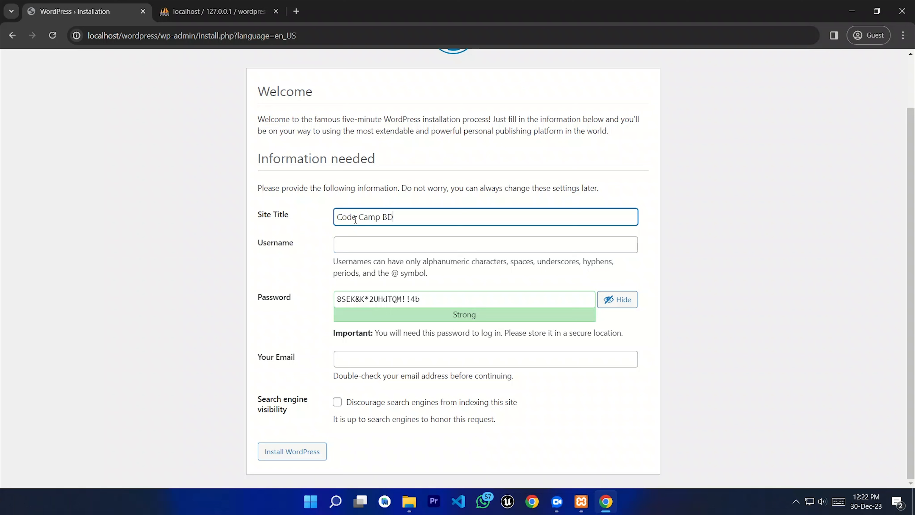
pyautogui.click(351, 246)
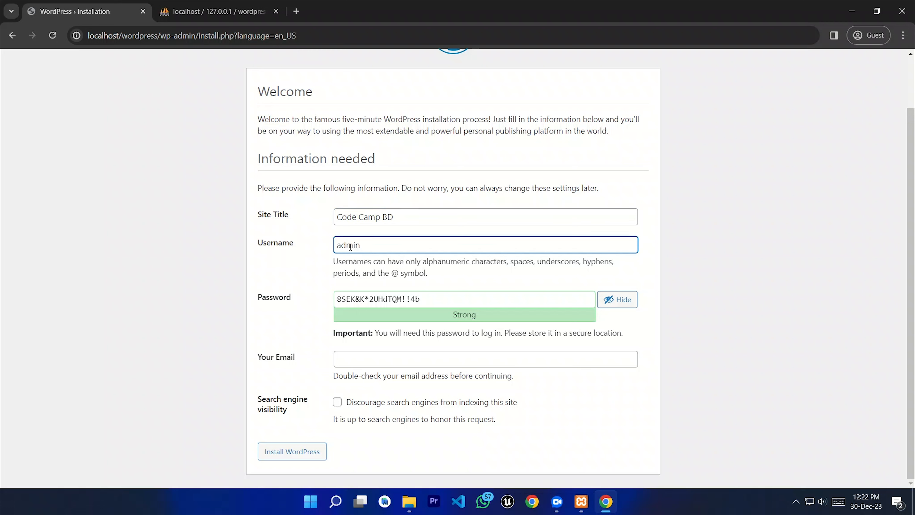
pyautogui.press('Tab')
pyautogui.write('ad')
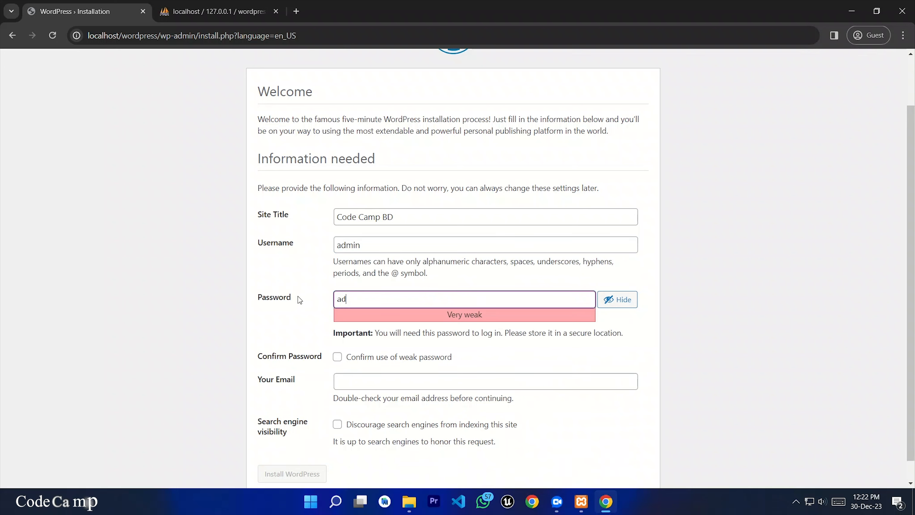
pyautogui.write('min')
# Step: Confirm the weak password, add the admin e-mail, toggle search engine visibility, and install
pyautogui.scroll(-1, 298, 298)
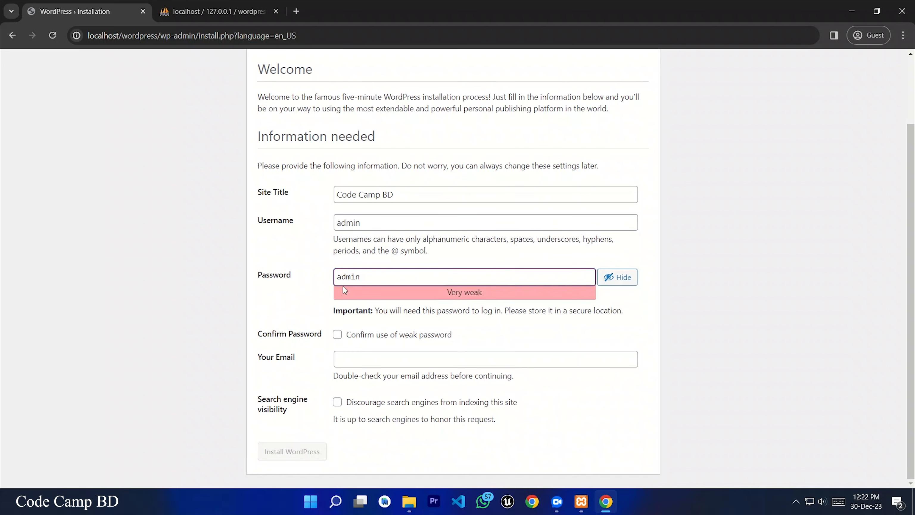
pyautogui.click(337, 334)
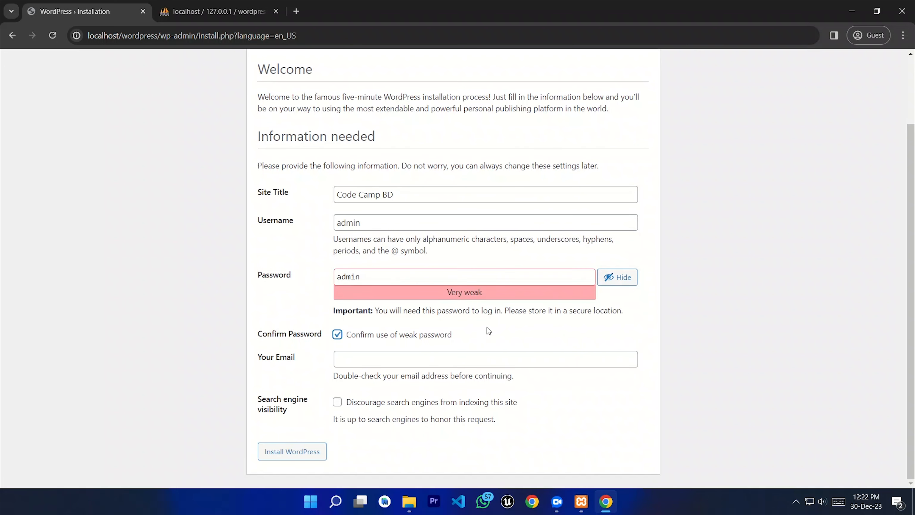
pyautogui.click(381, 360)
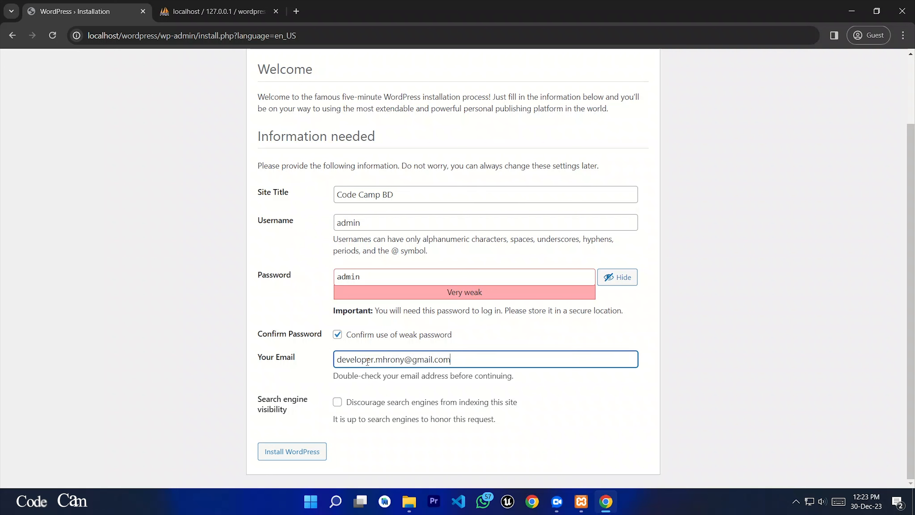
pyautogui.tripleClick(470, 364)
pyautogui.click(504, 362)
pyautogui.scroll(2, 504, 361)
pyautogui.scroll(-2, 498, 366)
pyautogui.scroll(2, 484, 374)
pyautogui.scroll(-2, 483, 393)
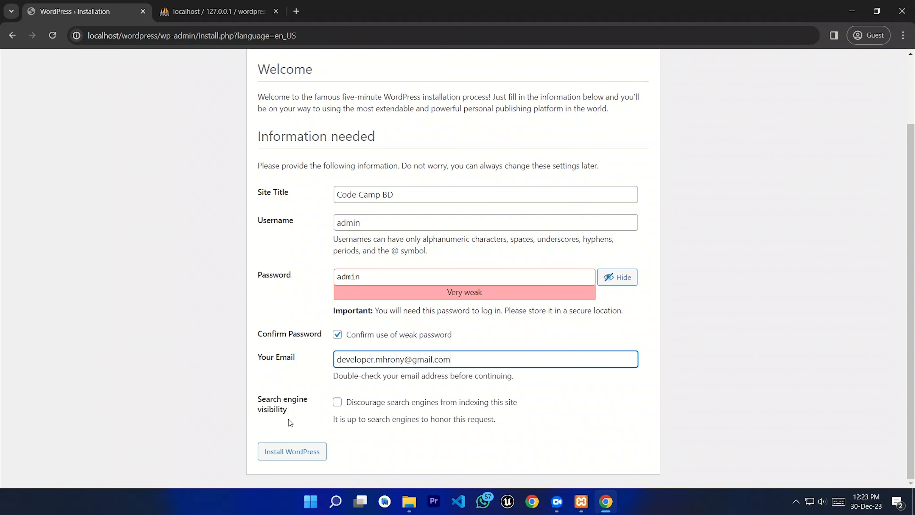
pyautogui.click(338, 403)
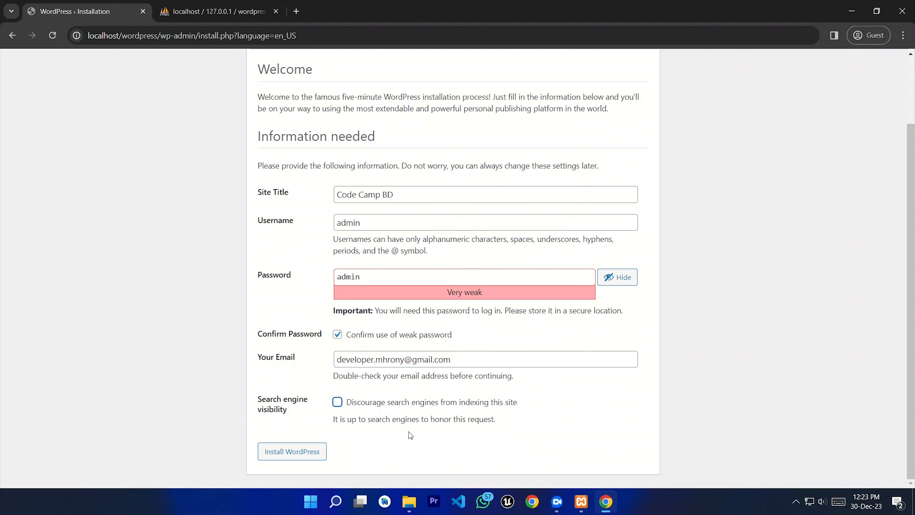
pyautogui.click(302, 453)
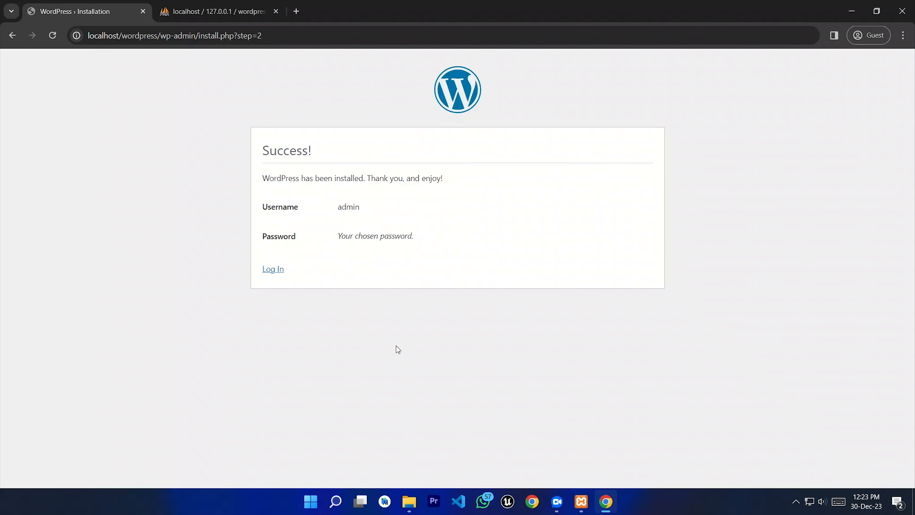
# Step: Log in with the administrator username and password, ticking Remember Me
pyautogui.click(275, 269)
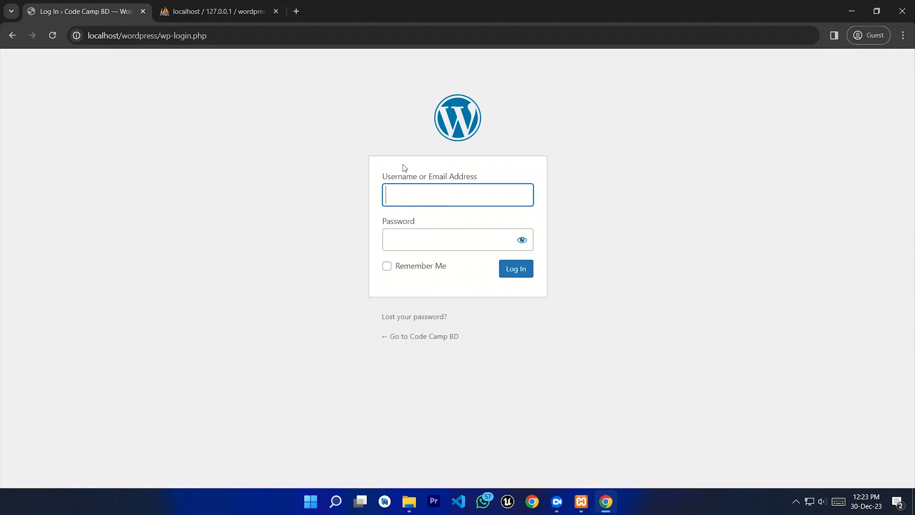
pyautogui.write('adm')
pyautogui.click(408, 234)
pyautogui.write('admin')
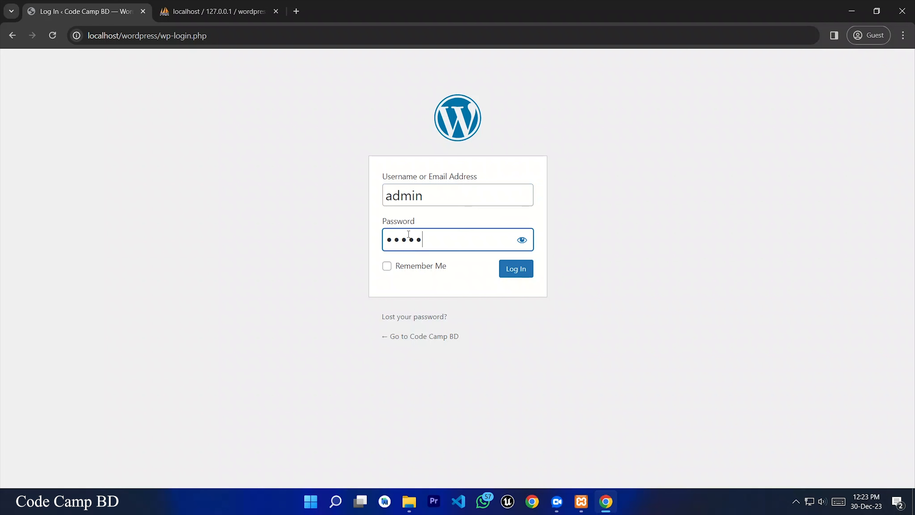
pyautogui.click(522, 241)
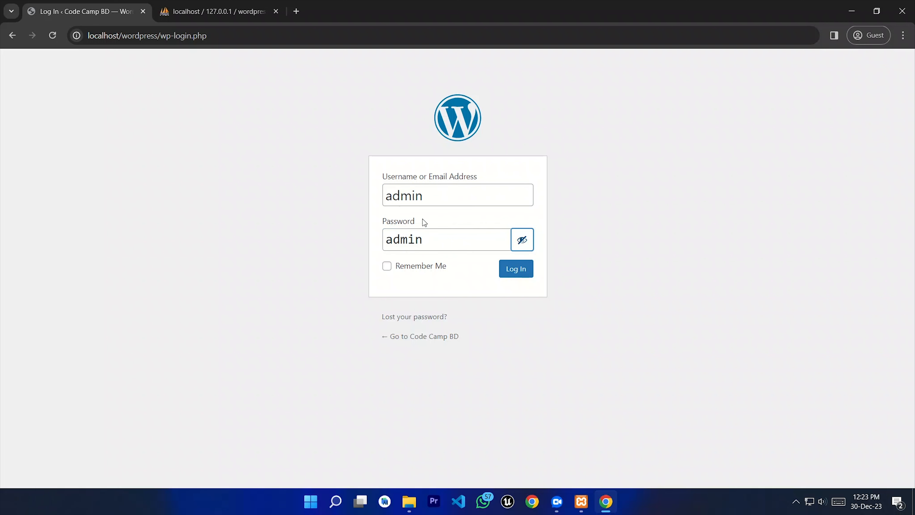
pyautogui.click(416, 268)
pyautogui.click(512, 271)
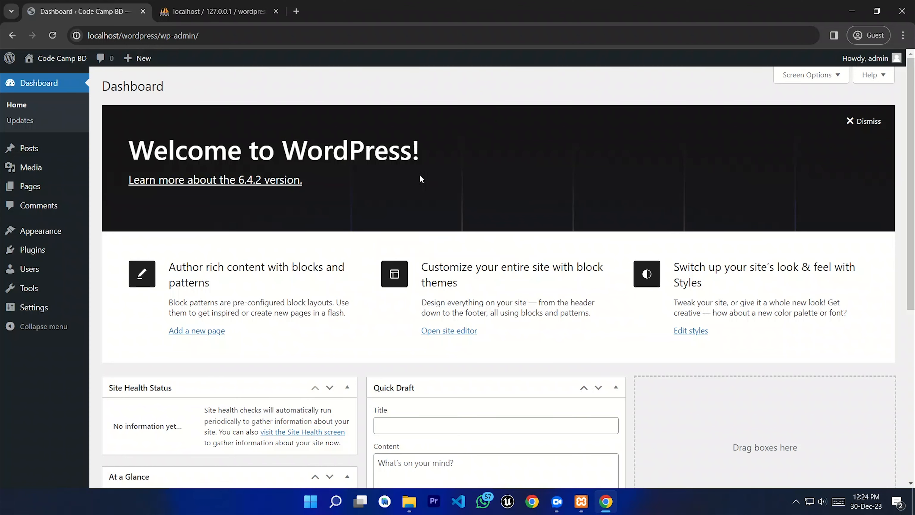
# Step: Visit the Code Camp BD front page from the admin bar's site menu
pyautogui.scroll(-8, 373, 206)
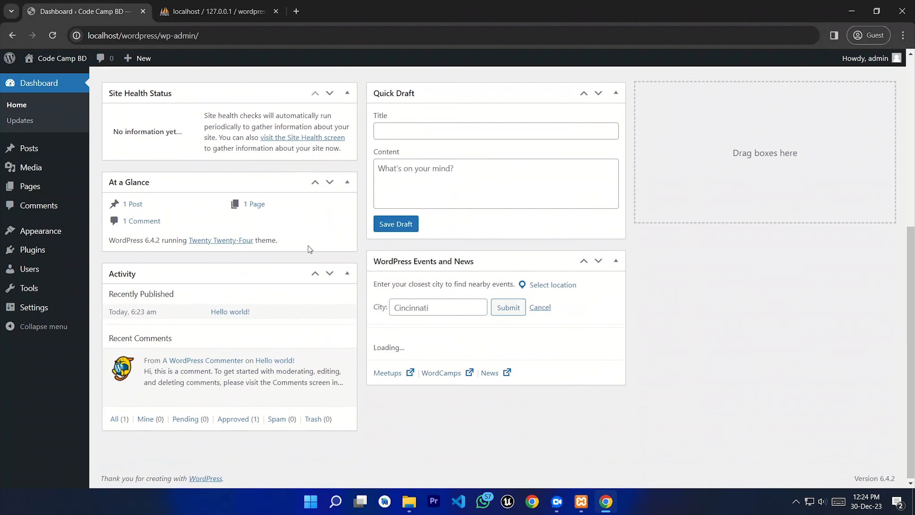
pyautogui.scroll(5, 308, 249)
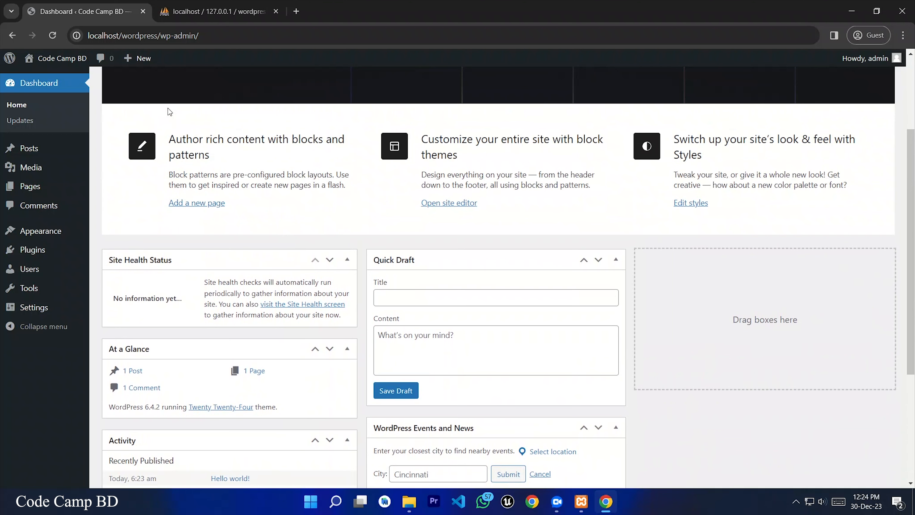
pyautogui.moveTo(51, 58)
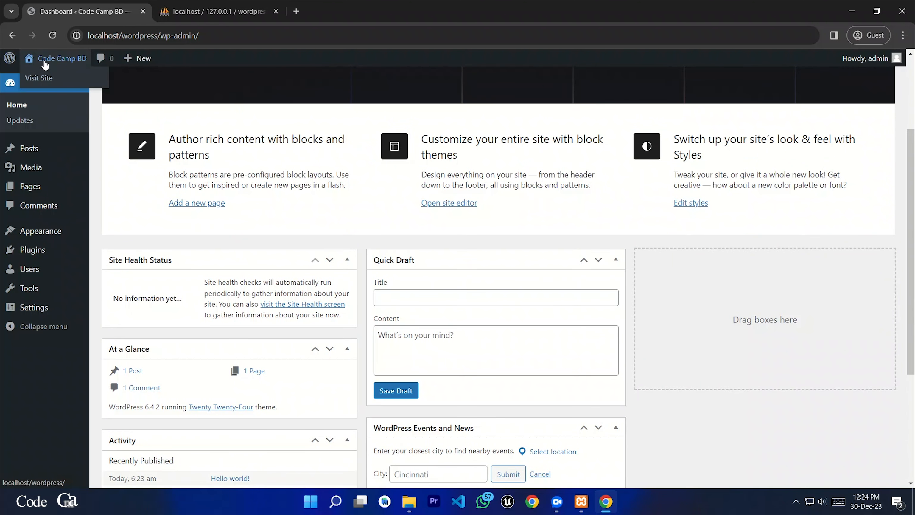
pyautogui.click(40, 77)
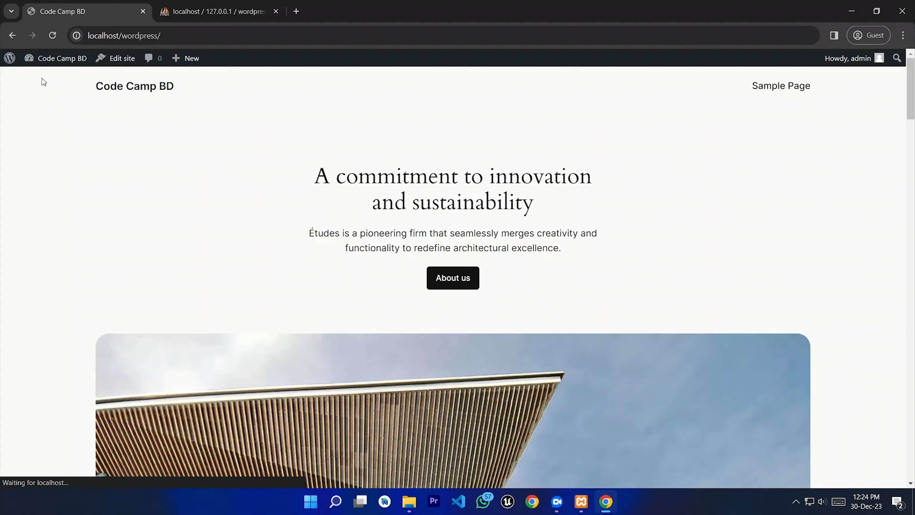
pyautogui.moveTo(910, 108); pyautogui.dragTo(913, 72)
pyautogui.moveTo(175, 88); pyautogui.dragTo(93, 91)
pyautogui.click(314, 158)
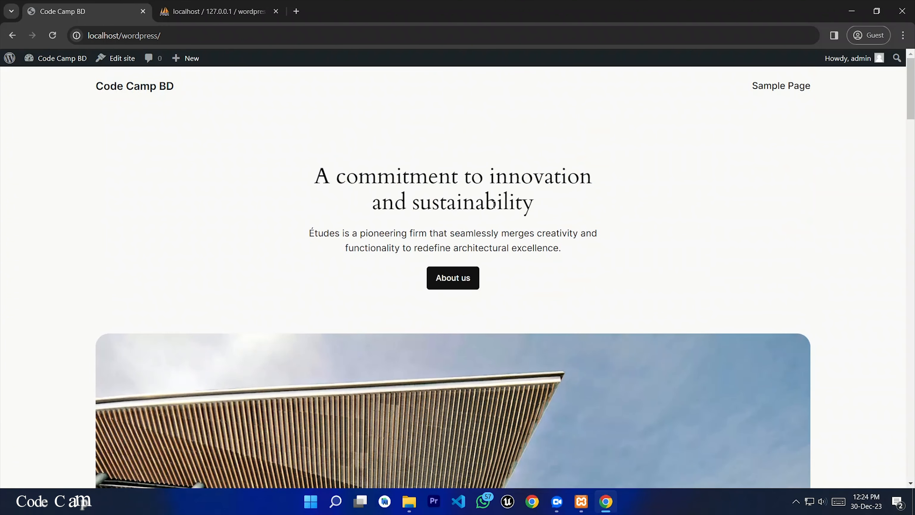
# Step: Return to the admin Dashboard via the site menu and minimise Chrome
pyautogui.moveTo(47, 64)
pyautogui.click(38, 92)
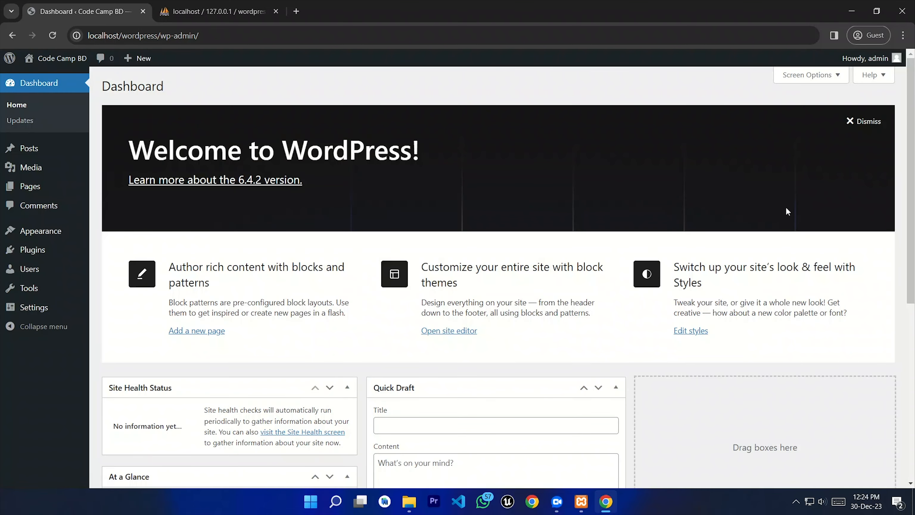
pyautogui.click(853, 14)
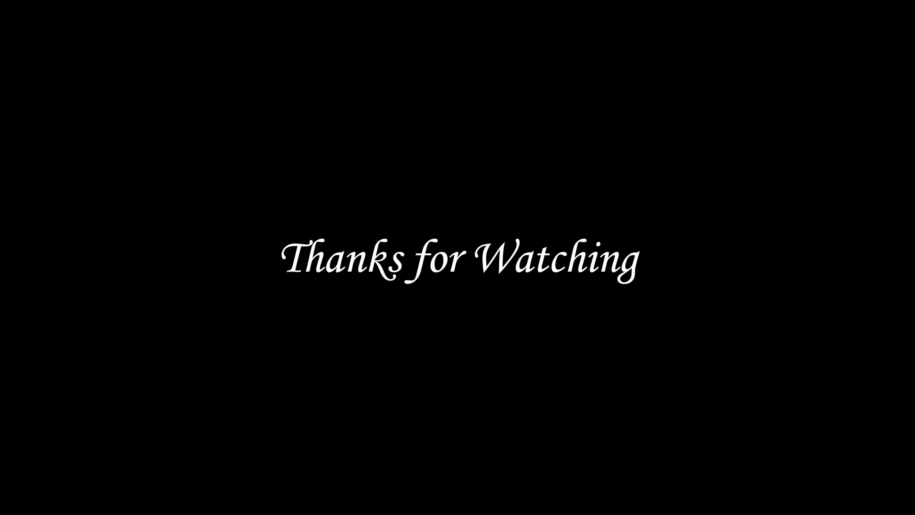